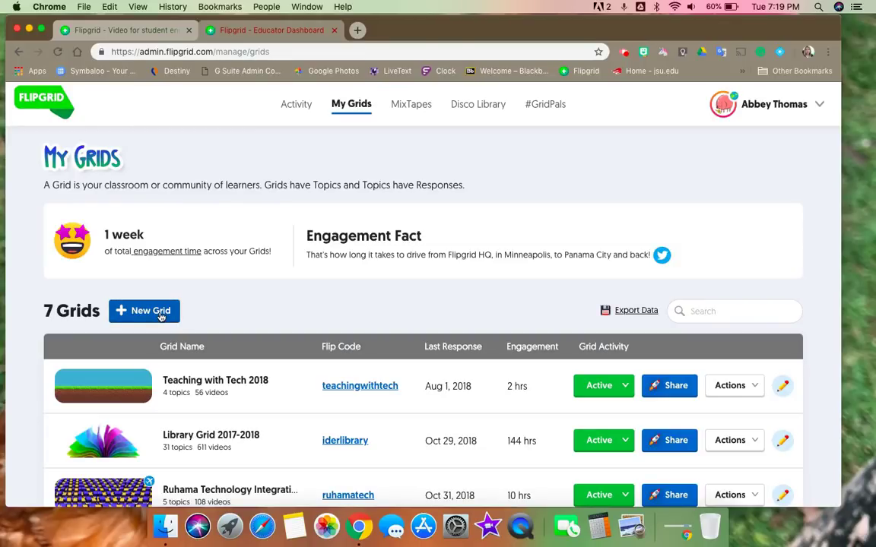
Step: Start a new grid and choose School Email Domain as its community type
left_click(160, 316)
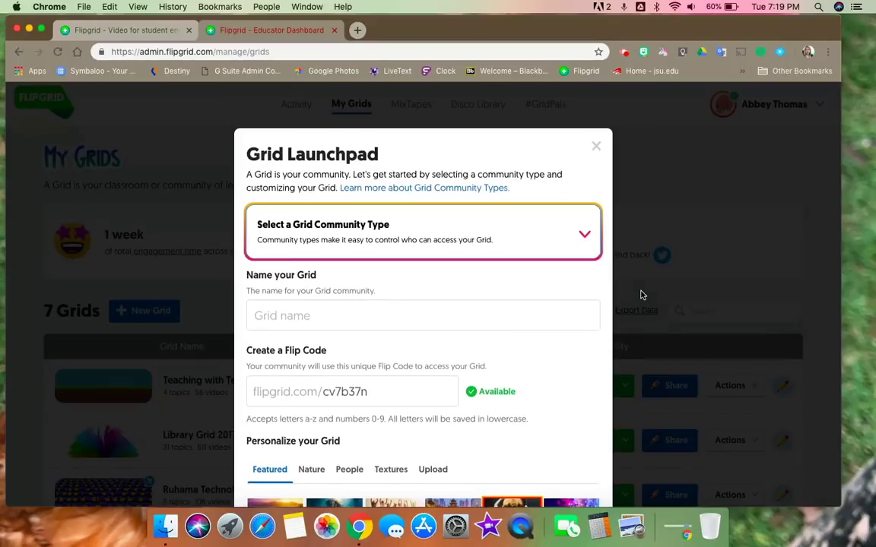
scroll(641, 295, "down", 2)
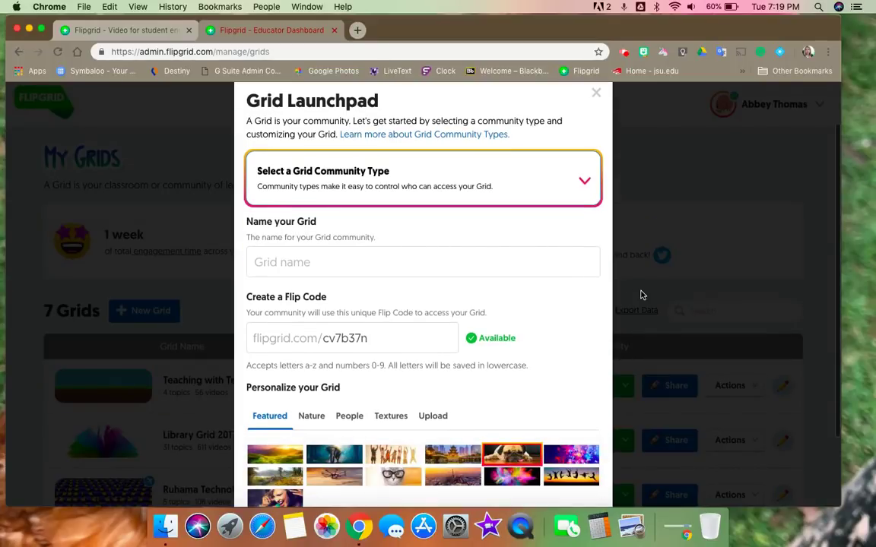
left_click(584, 190)
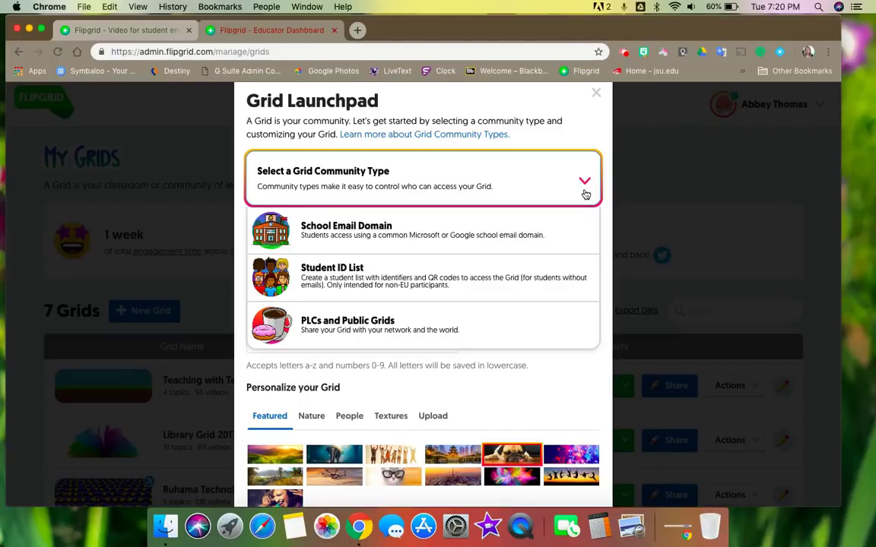
left_click(369, 235)
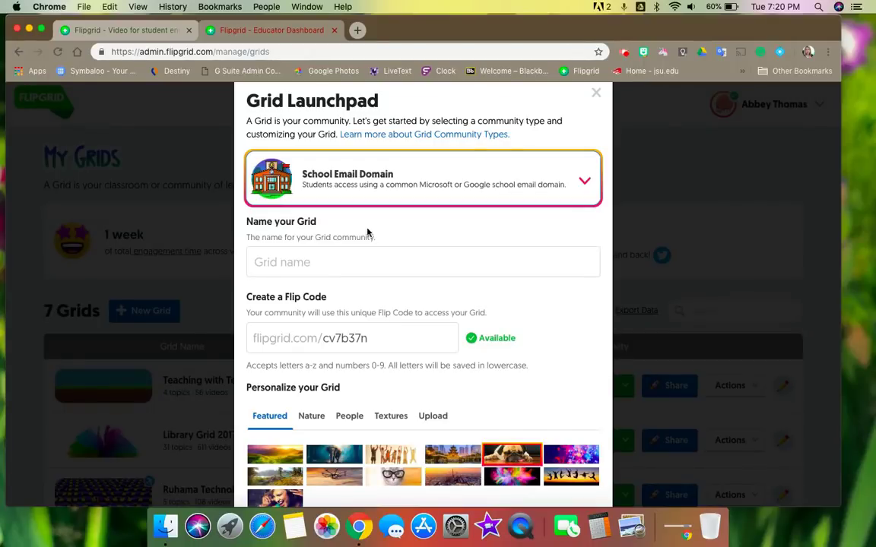
Step: Name the grid 'Sample', replace the Flip Code with a custom one, and pick the glasses-cat background
left_click(262, 271)
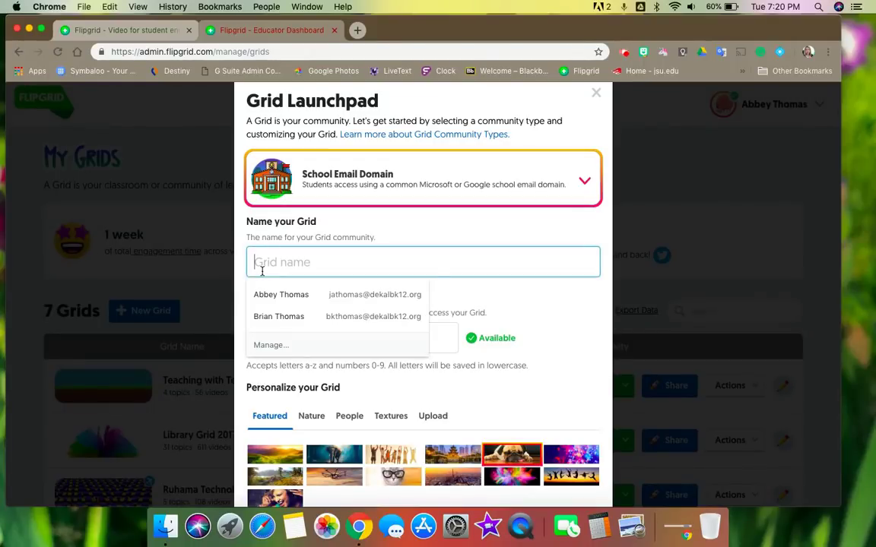
type("Sample")
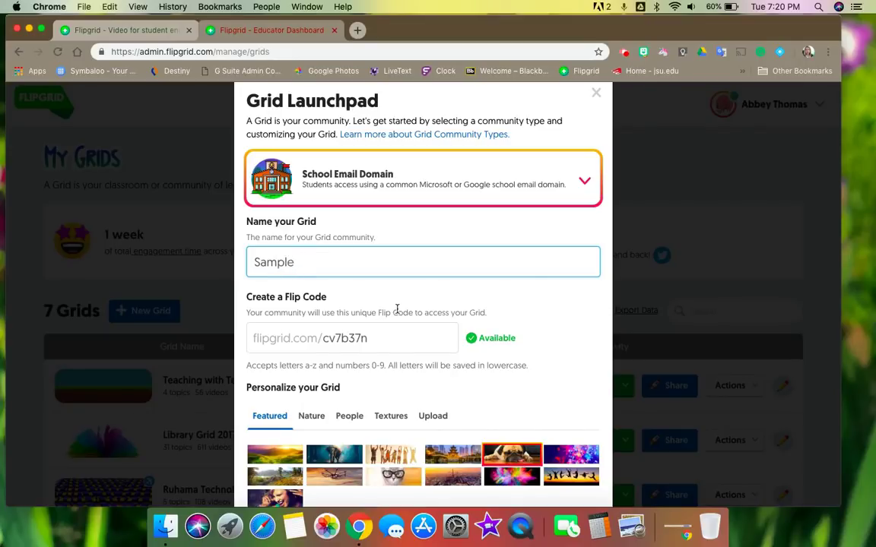
scroll(399, 308, "down", 3)
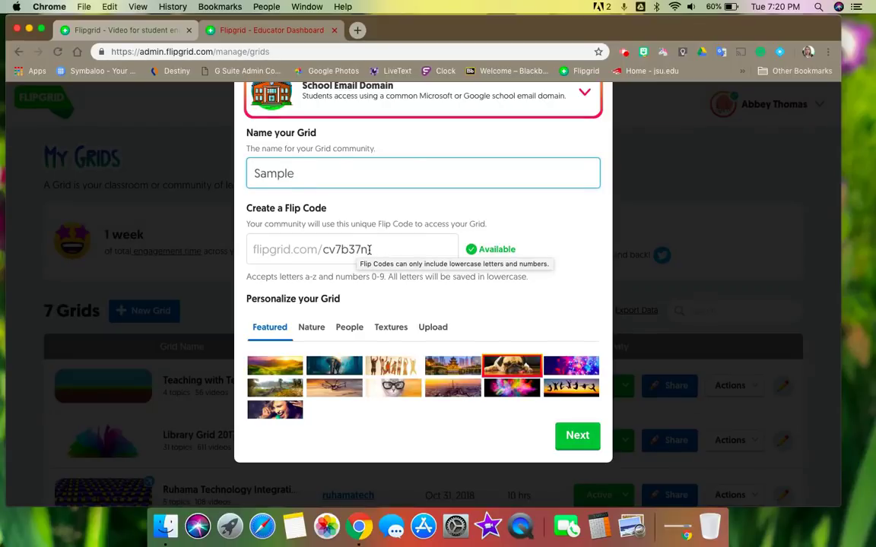
double_click(369, 250)
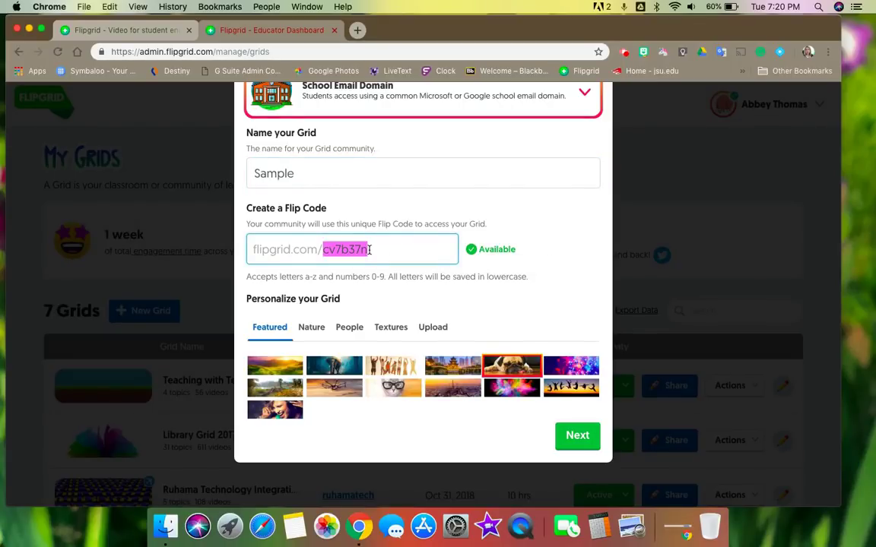
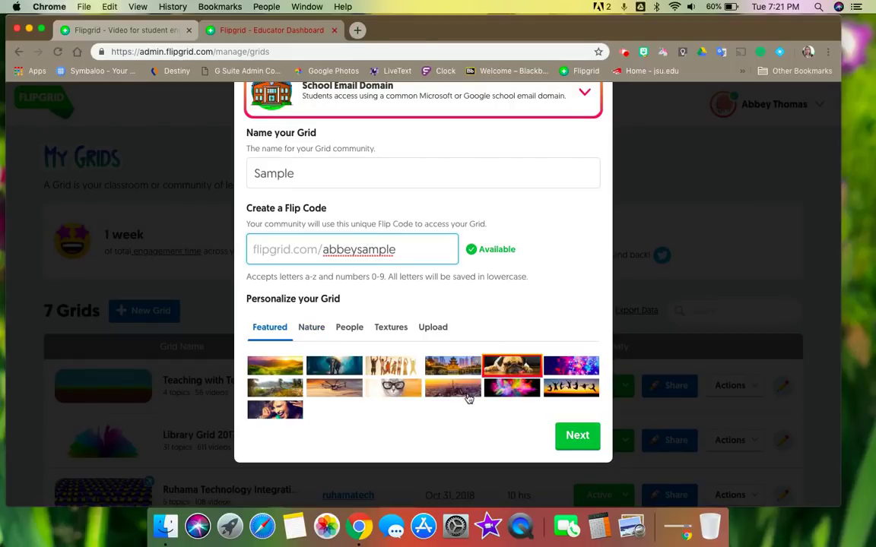
left_click(401, 391)
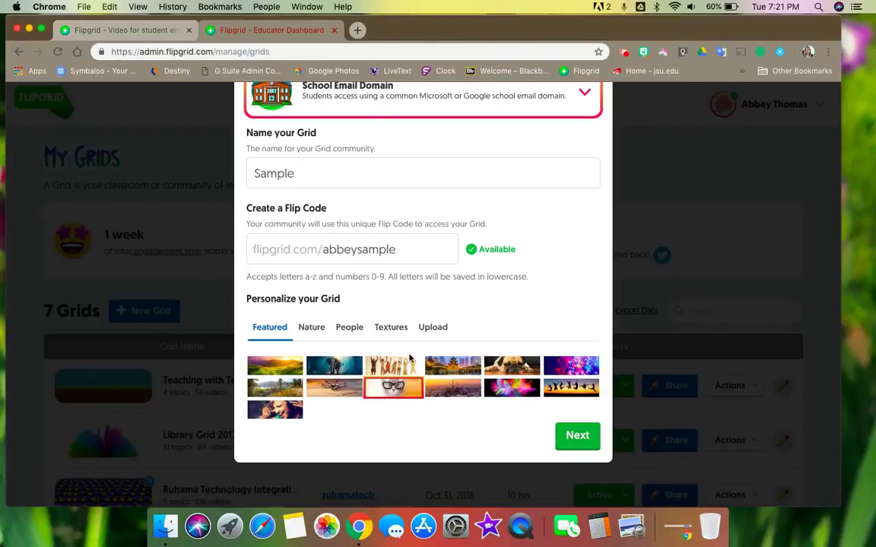
Step: Add the school's email domain to the allowed list, fixing a typo, and launch the Sample grid
left_click(585, 446)
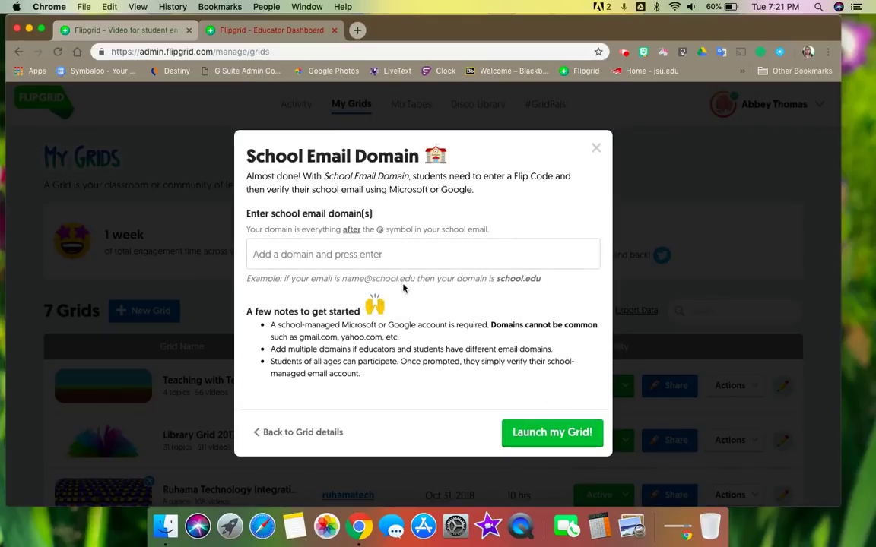
left_click(270, 257)
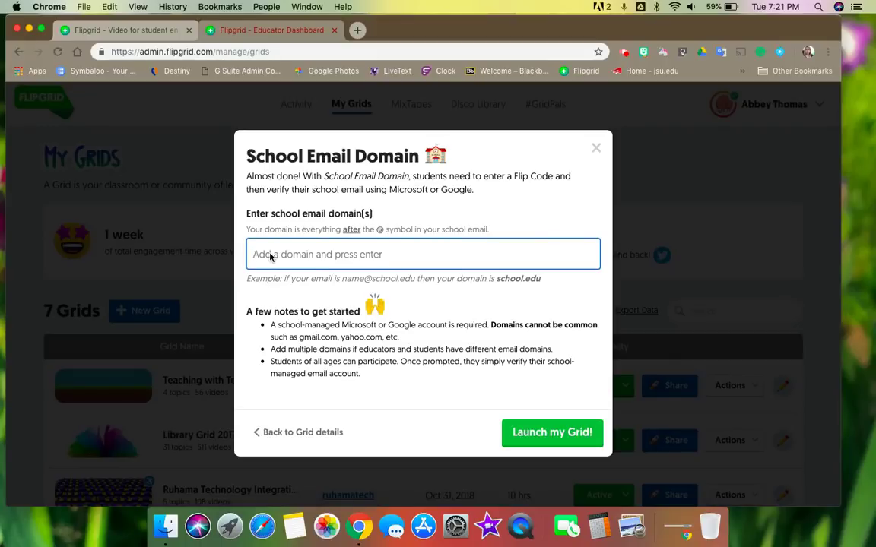
type("dekalk12.org")
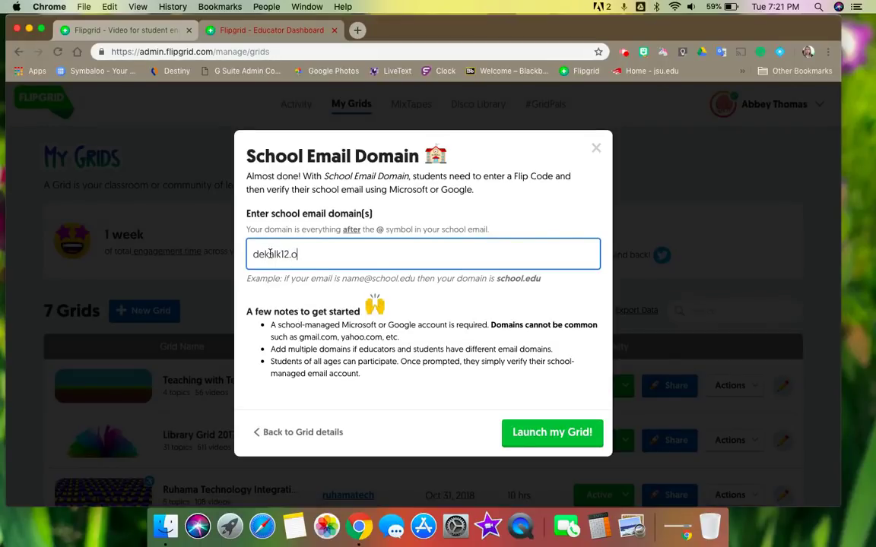
key("Left")
key("Left")
key("Left")
key("Left")
key("Left")
key("Left")
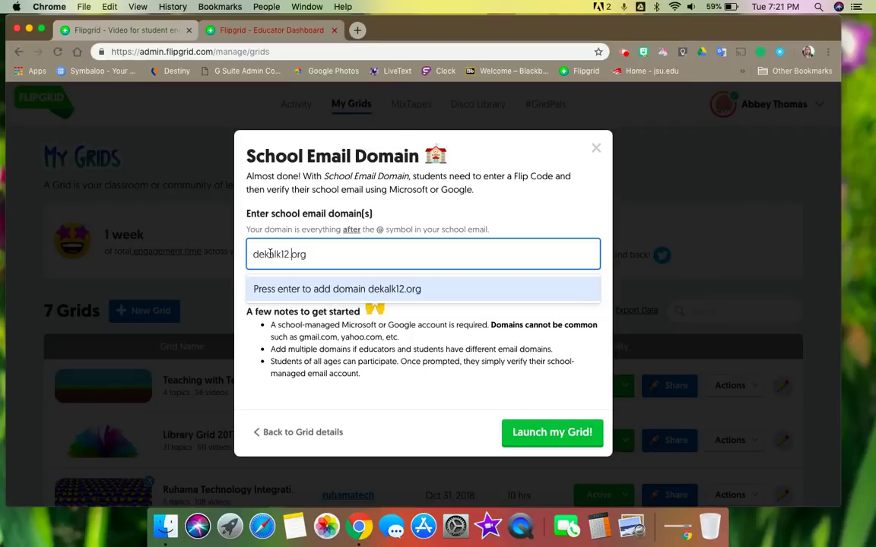
key("BackSpace")
type("b")
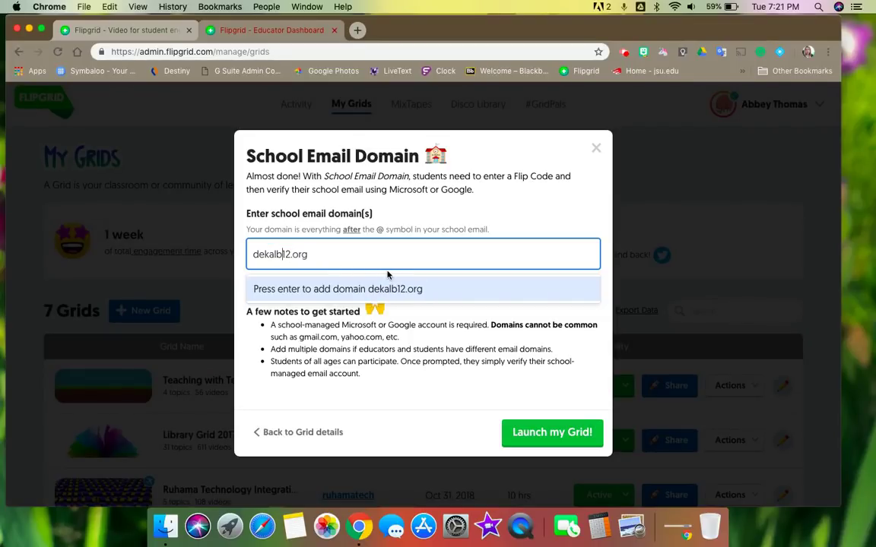
type("k")
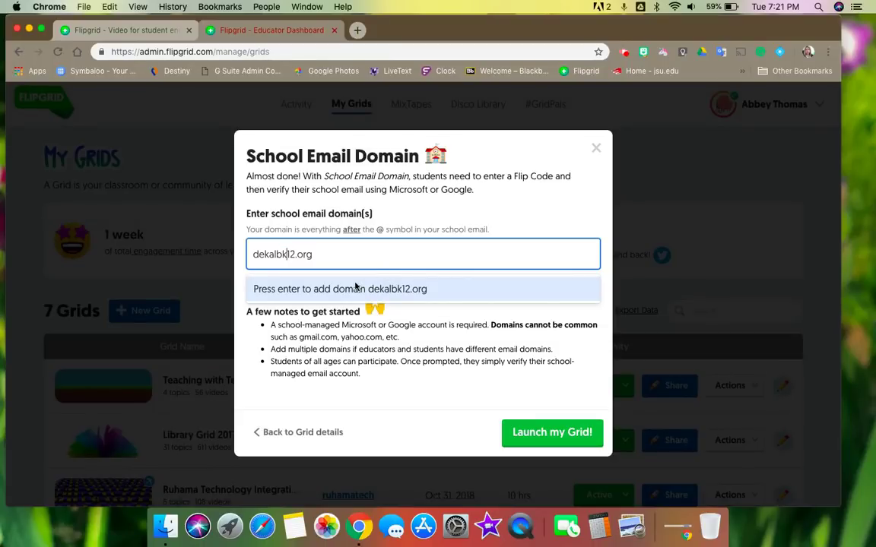
key("Return")
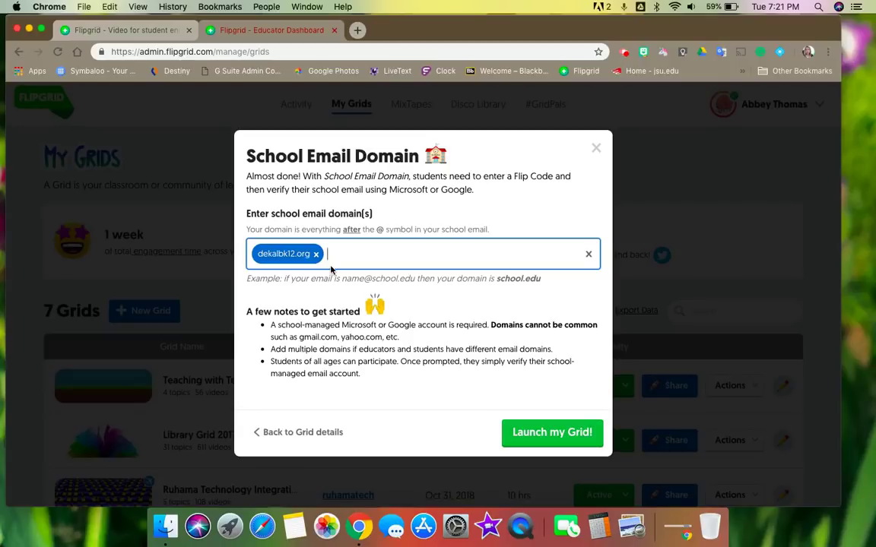
left_click(547, 431)
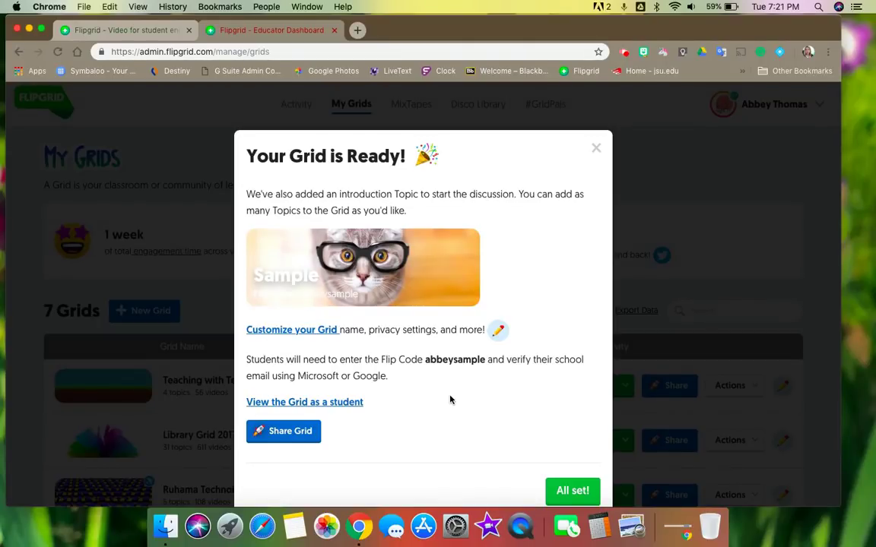
Step: Dismiss the Grid Ready message and view the Sample grid's details with its Ideas and Introductions! topics
scroll(450, 399, "down", 2)
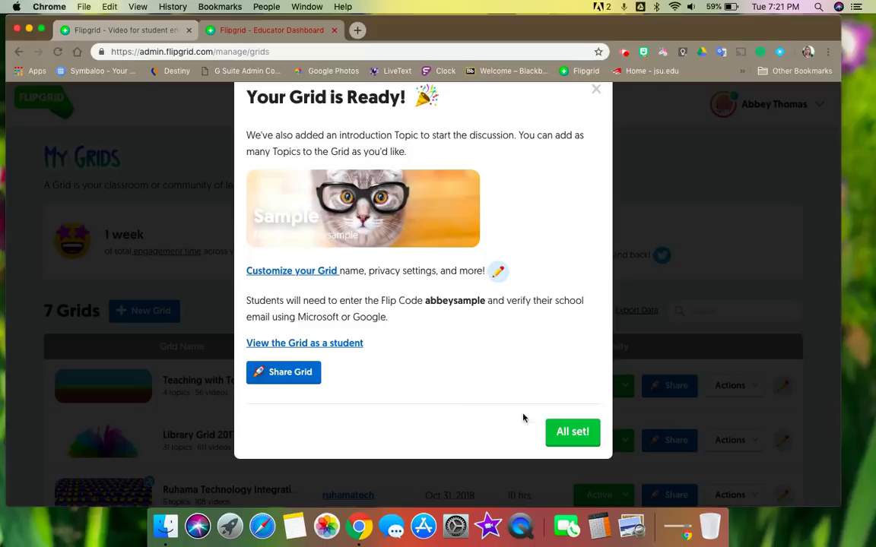
left_click(582, 433)
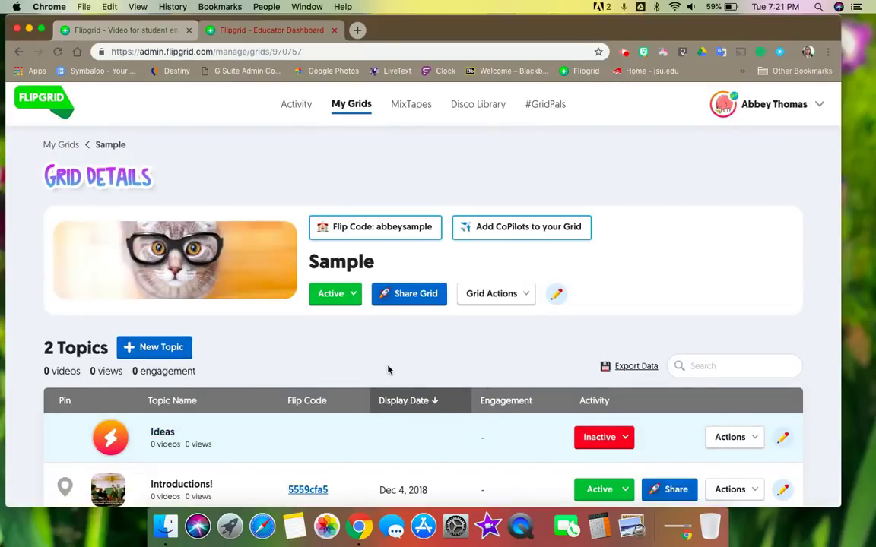
scroll(388, 371, "down", 2)
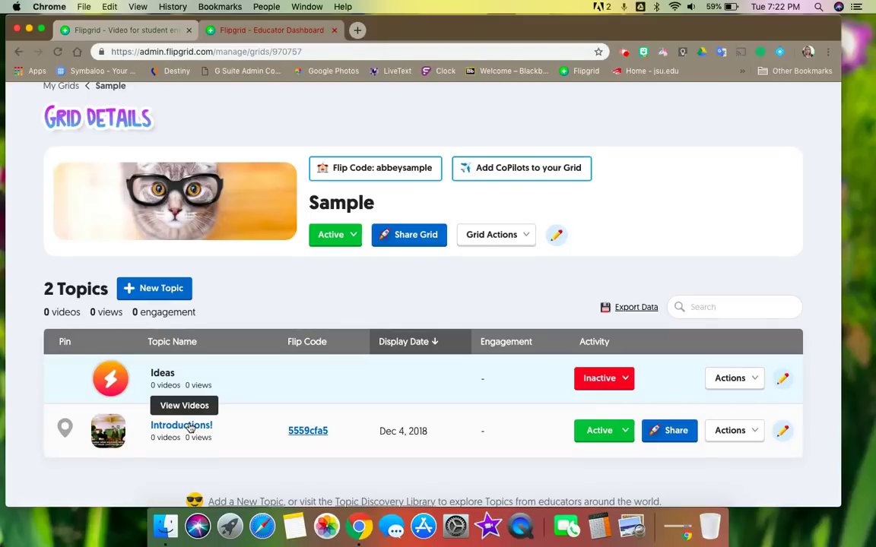
left_click(203, 428)
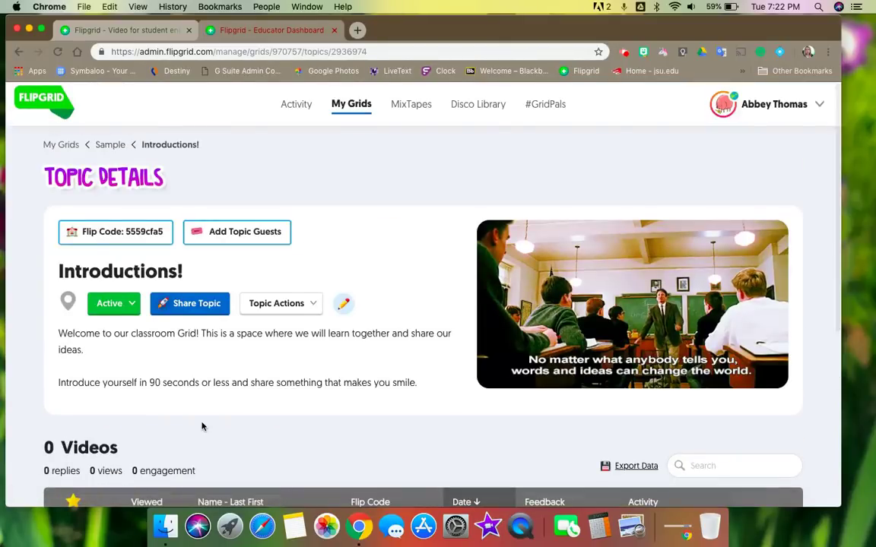
scroll(393, 409, "down", 2)
scroll(393, 409, "down", 1)
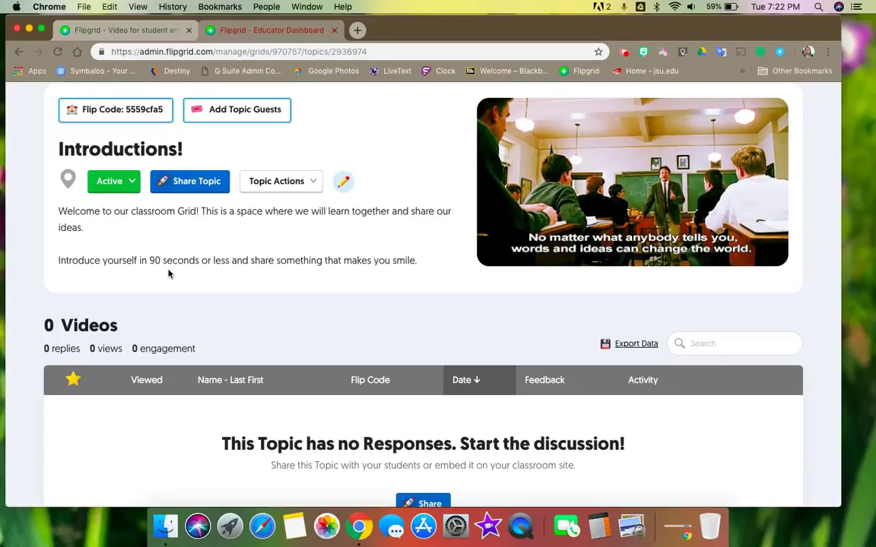
scroll(302, 338, "down", 5)
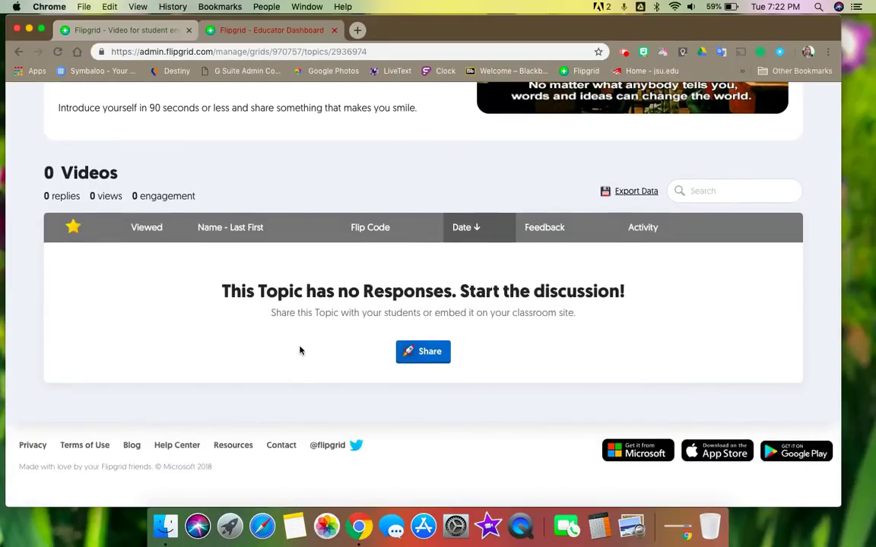
scroll(320, 166, "up", 5)
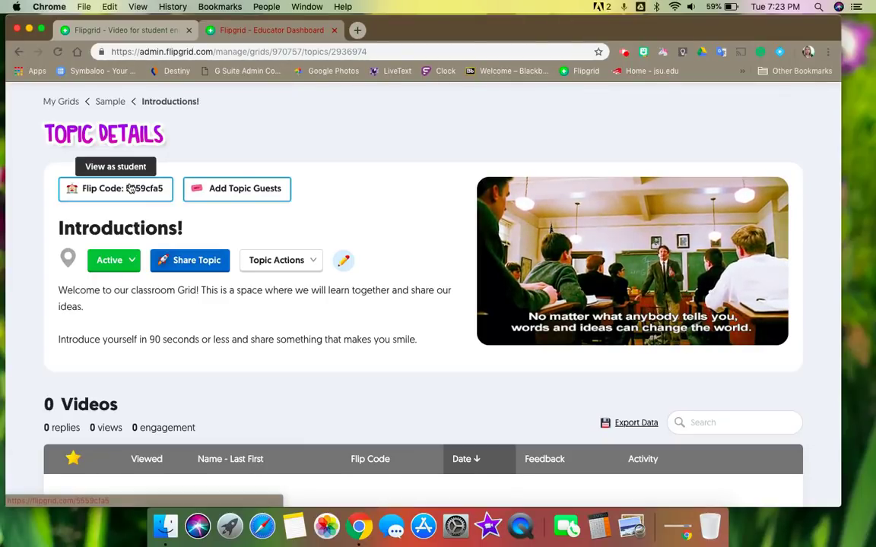
Step: Open Introductions! in student view, sign in with the school Google account, and find the 0-response topic page
left_click(130, 189)
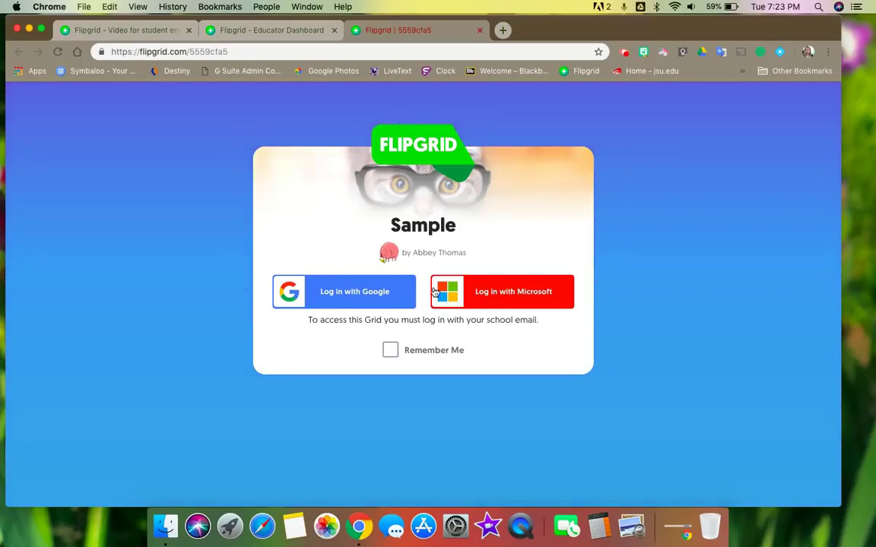
left_click(351, 294)
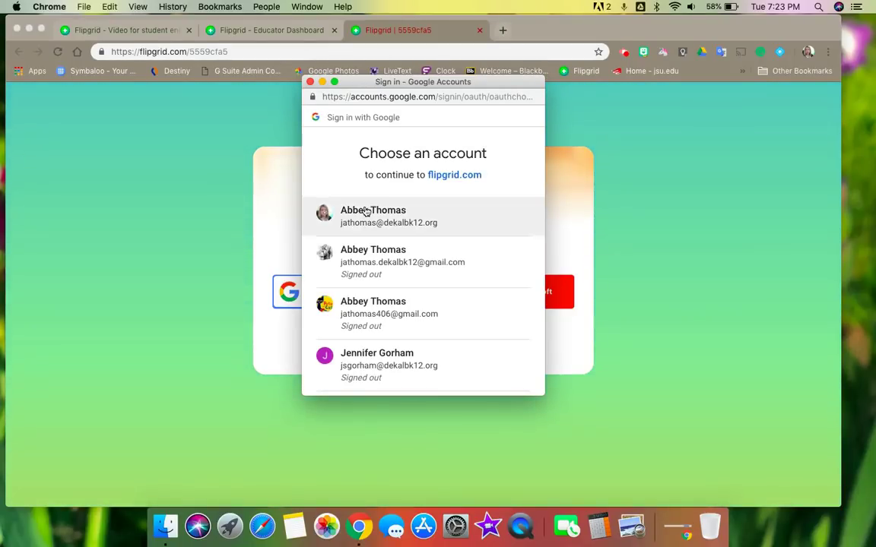
left_click(366, 212)
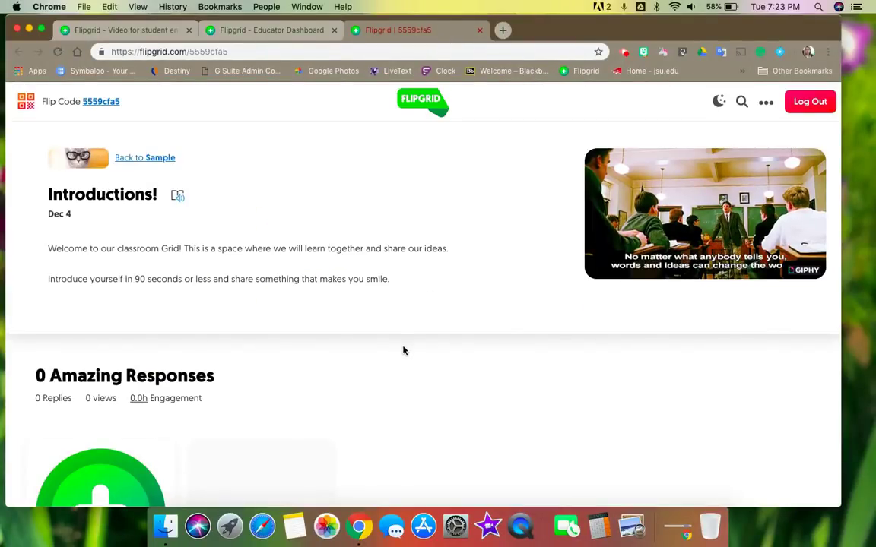
scroll(404, 350, "down", 3)
scroll(404, 351, "down", 1)
scroll(403, 350, "down", 2)
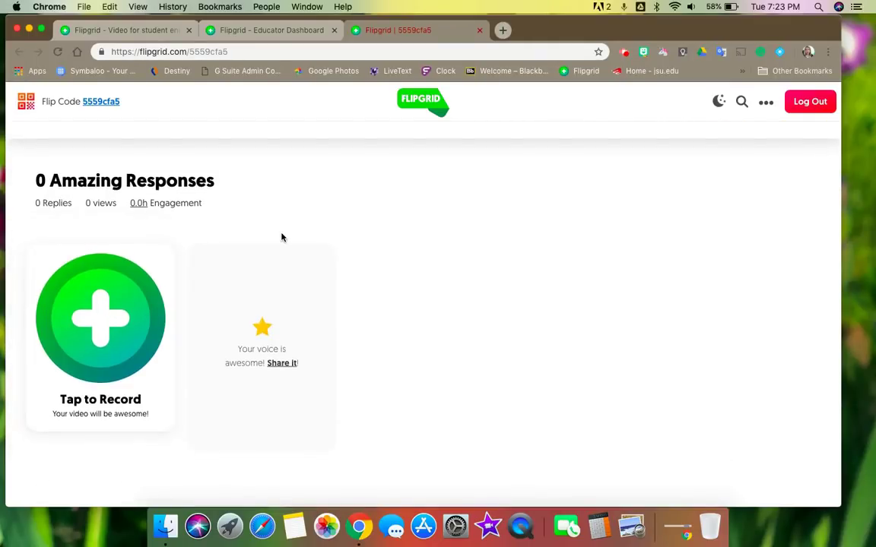
scroll(281, 237, "up", 6)
scroll(281, 237, "down", 6)
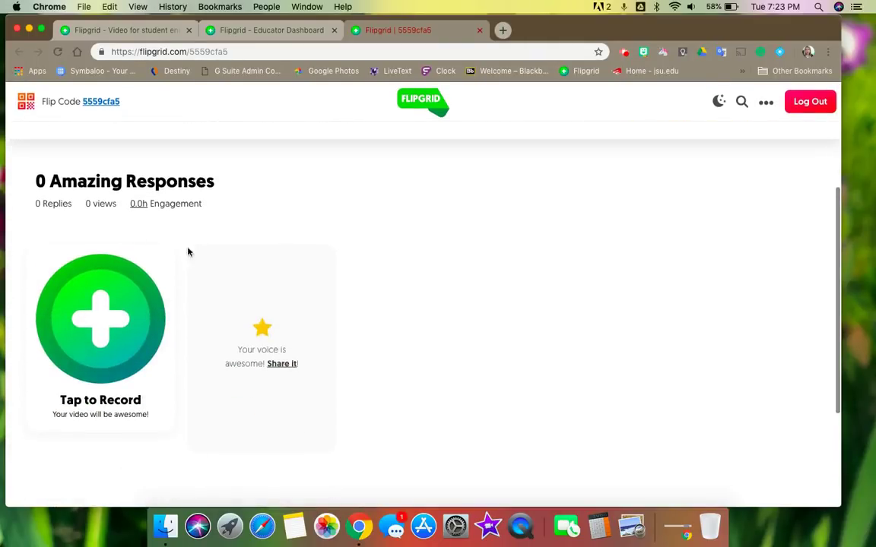
Step: Open the camera and briefly show the topic prompt and a Stickie before dismissing them
left_click(131, 323)
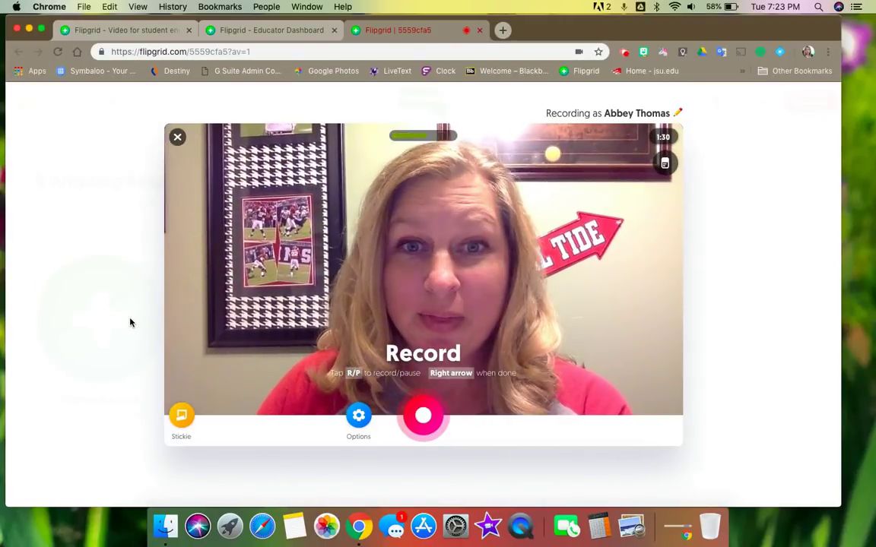
left_click(665, 165)
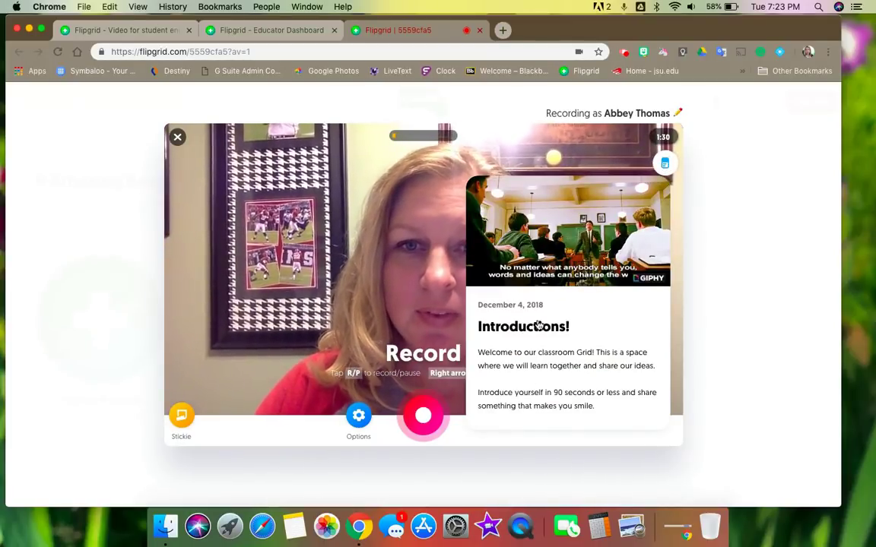
left_click(665, 164)
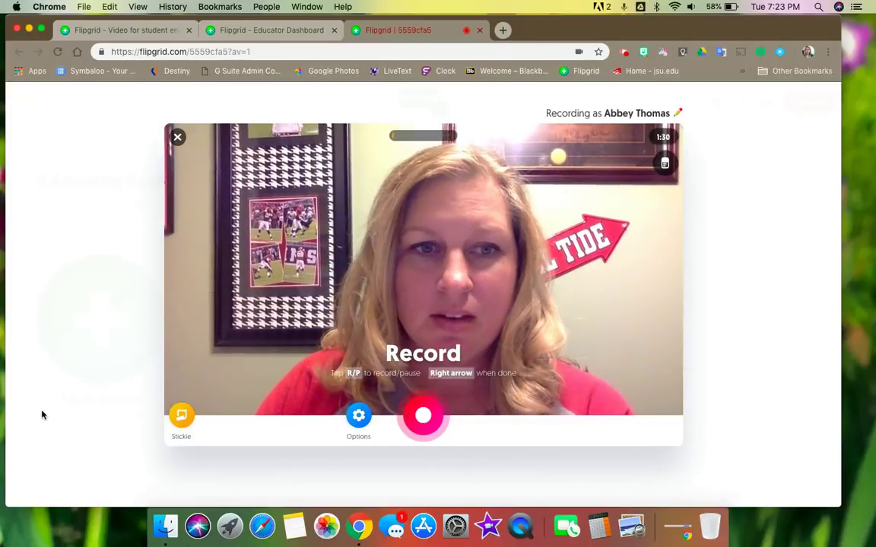
left_click(181, 417)
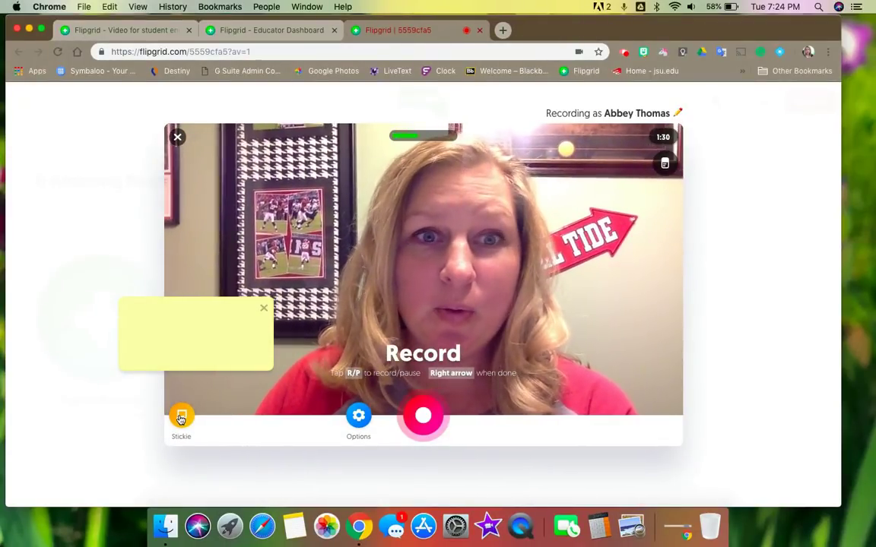
left_click(265, 309)
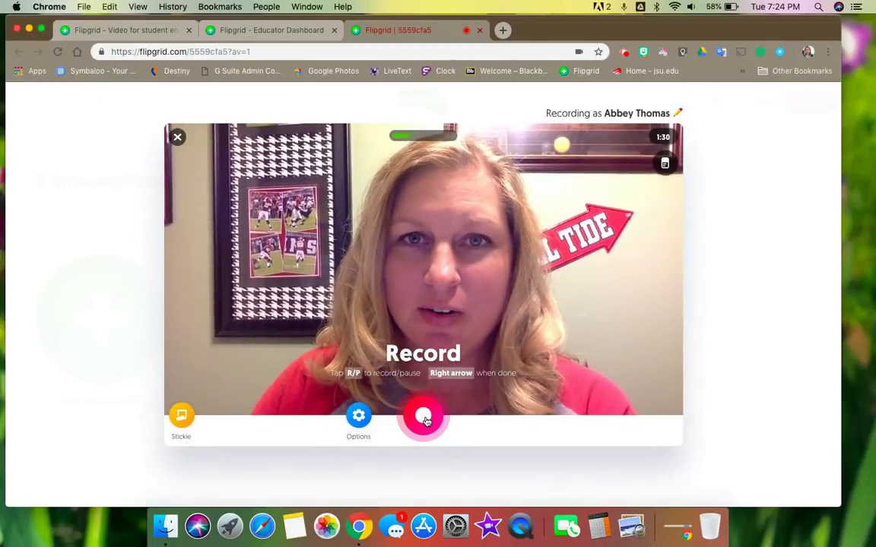
Step: Record a short introduction clip, pause it, and move on to Review
left_click(424, 418)
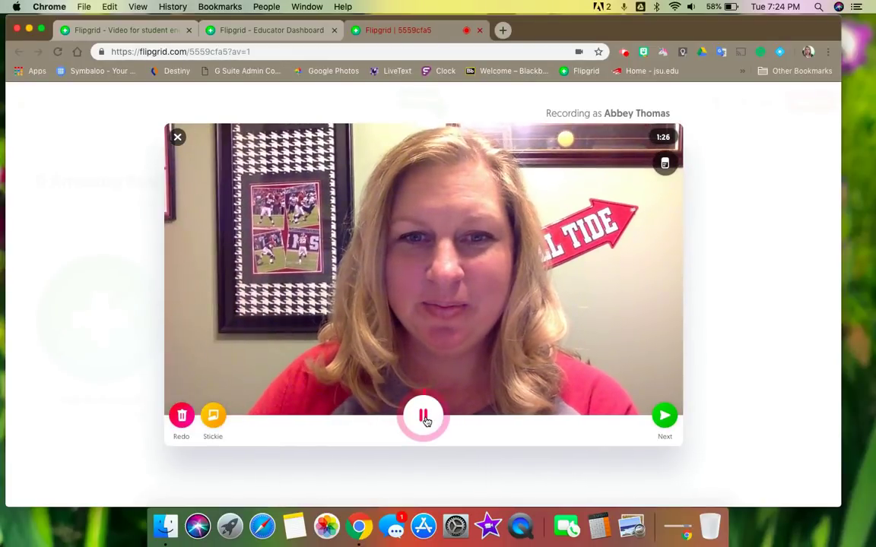
left_click(424, 418)
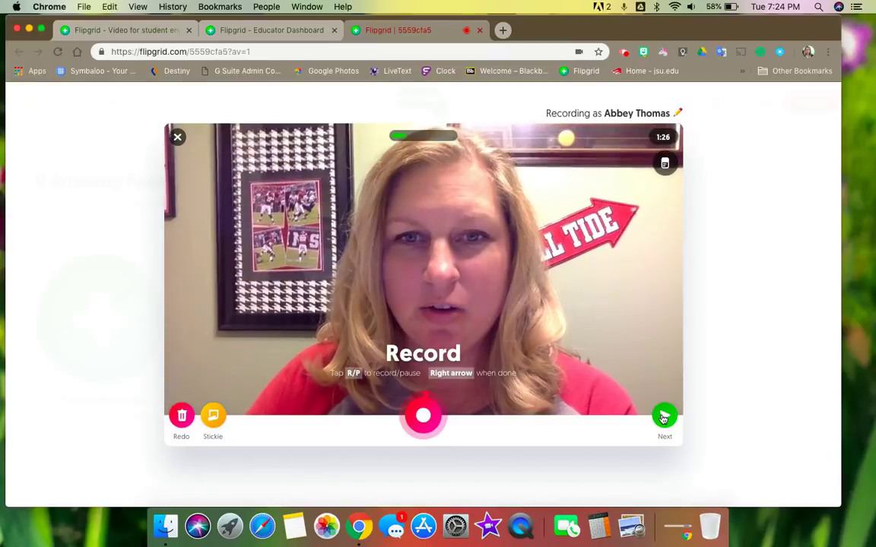
left_click(663, 416)
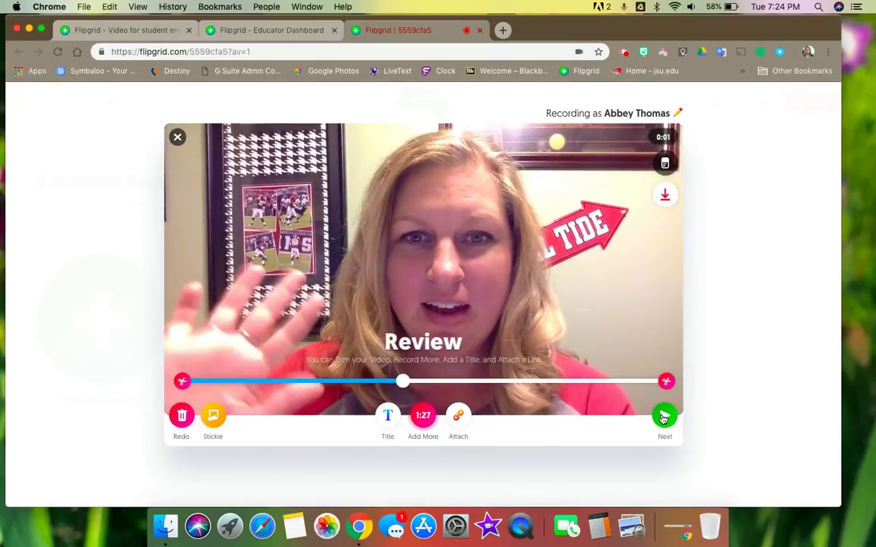
Step: Take a selfie and place an enlarged reindeer antlers-and-nose sticker on the face
left_click(663, 417)
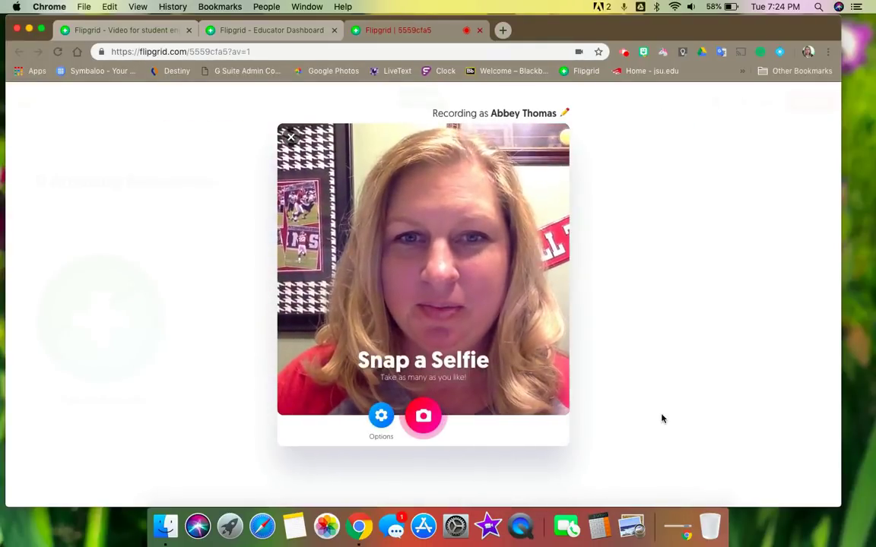
left_click(419, 421)
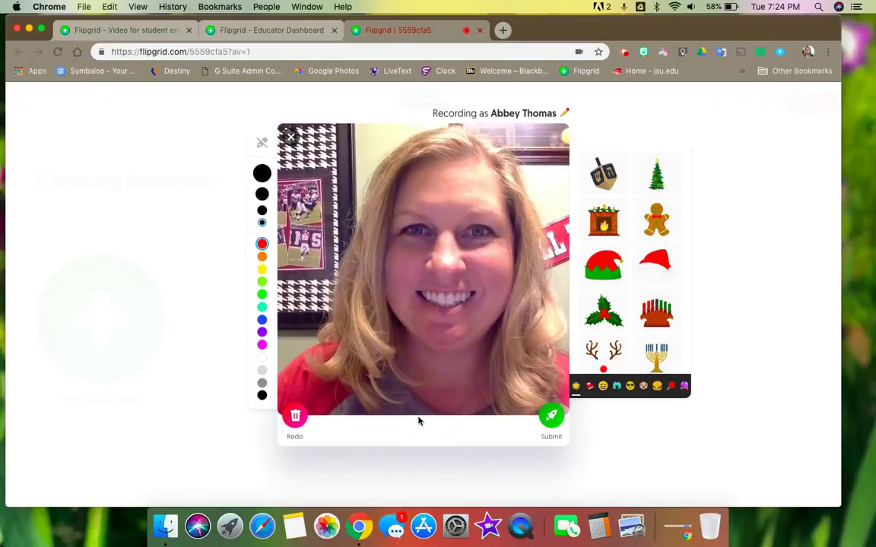
left_click(602, 356)
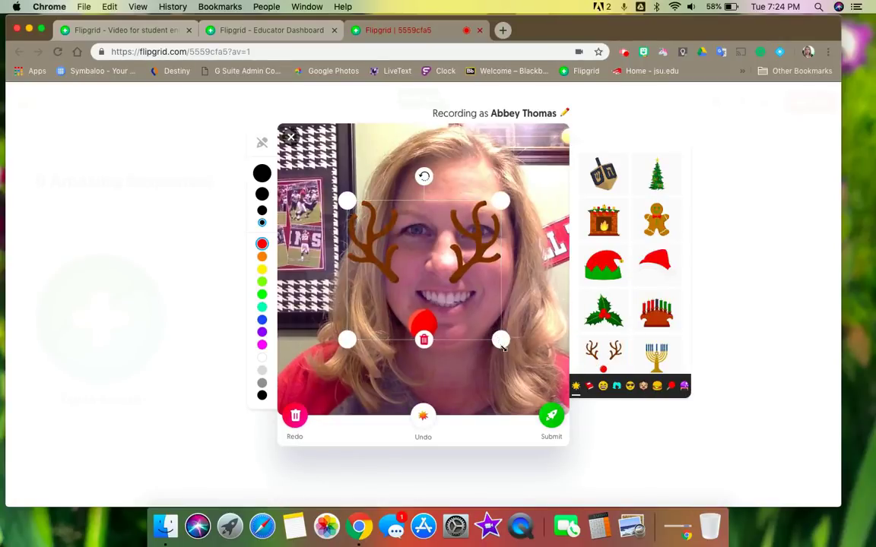
left_click_drag(498, 338, 526, 370)
left_click_drag(468, 343, 473, 263)
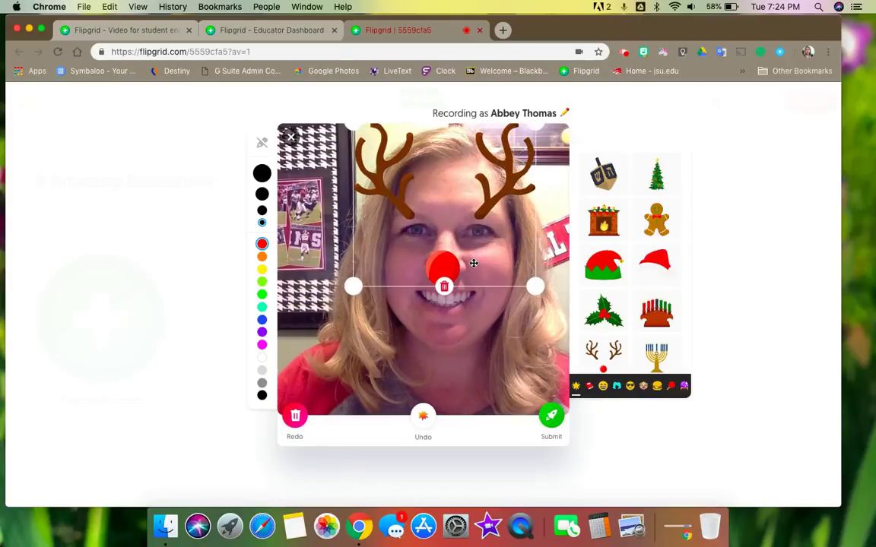
Step: Draw a magenta squiggle across the selfie and submit the response
left_click(262, 344)
mouse_move(319, 351)
left_mouse_down()
mouse_move(374, 372)
mouse_move(466, 344)
mouse_move(532, 297)
left_mouse_up()
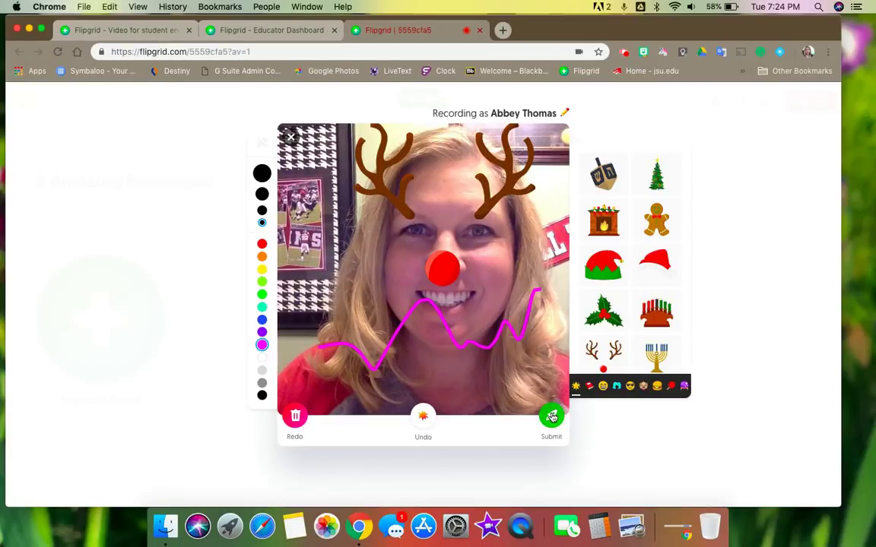
left_click(551, 417)
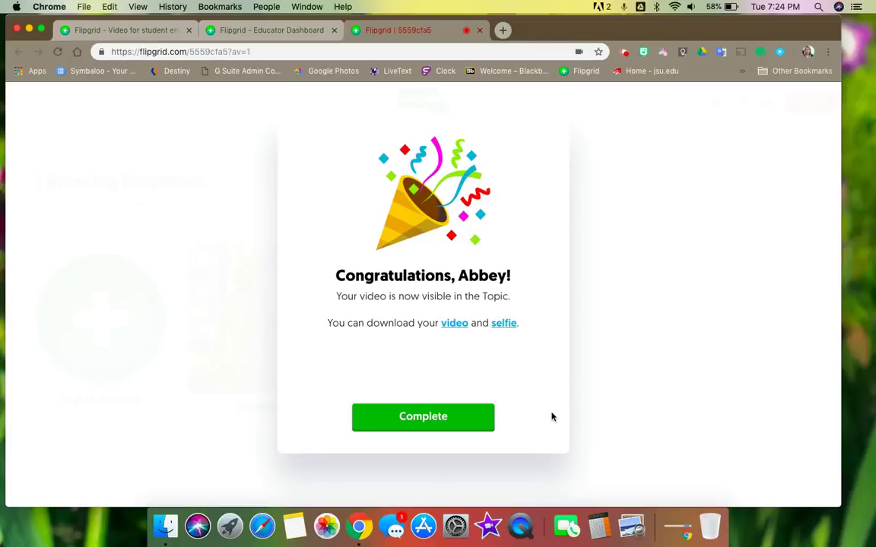
Step: Close the congratulations message and check the new response card in Introductions!
left_click(461, 419)
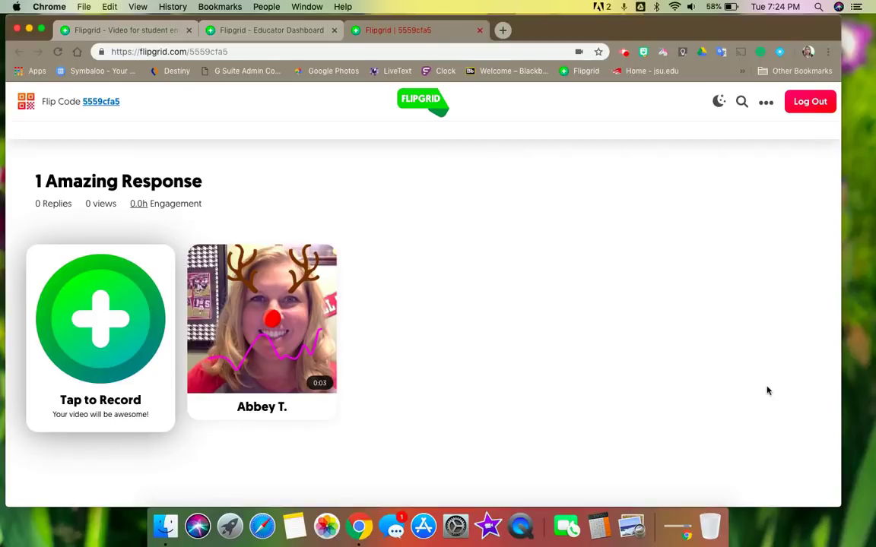
scroll(521, 377, "down", 1)
scroll(521, 378, "up", 2)
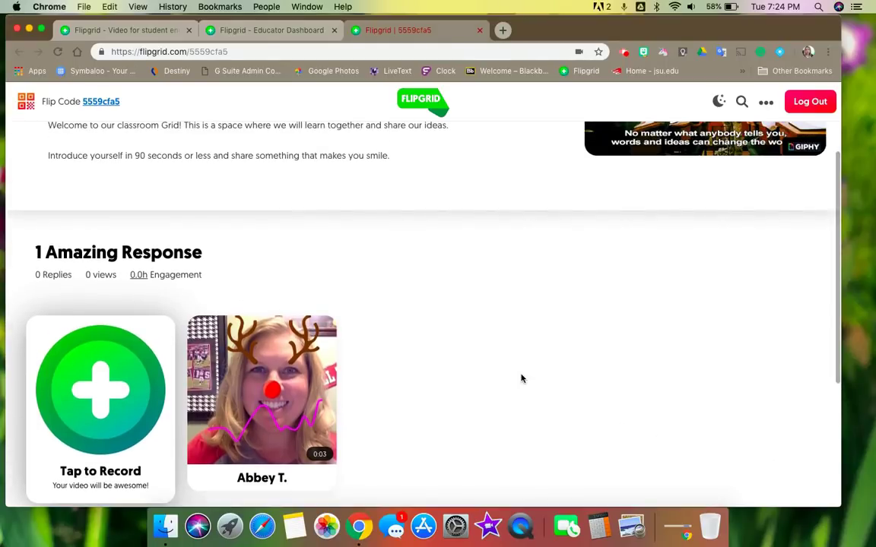
scroll(521, 377, "down", 2)
scroll(521, 378, "up", 3)
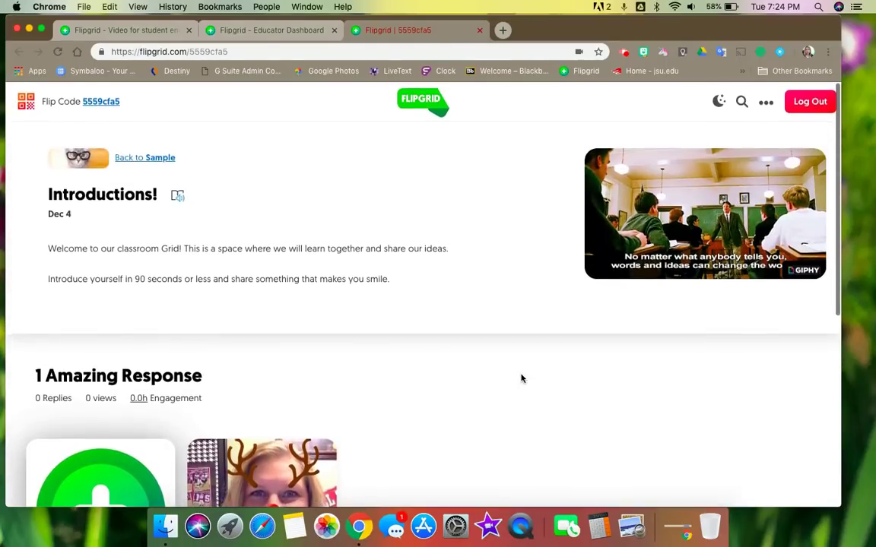
Step: Close the student view and open the Introductions! topic's Edit Topic page from its actions menu
left_click(480, 31)
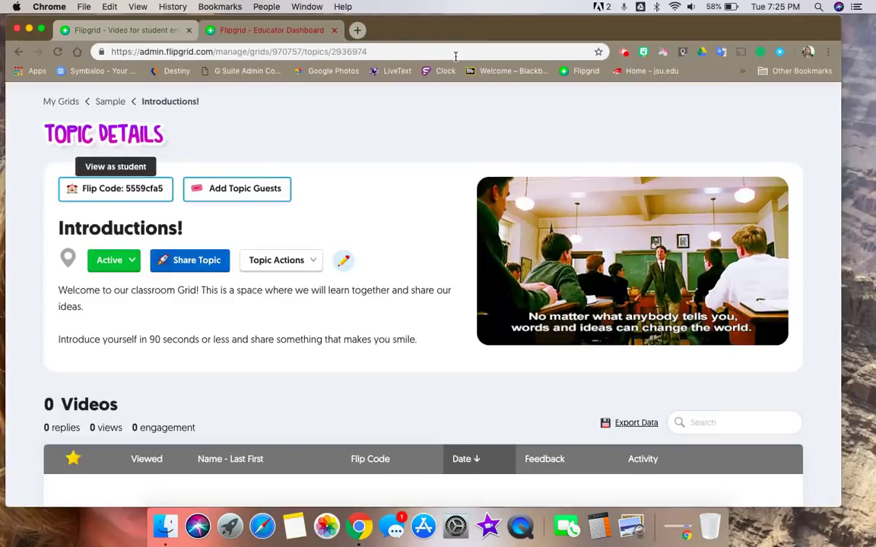
scroll(357, 336, "down", 4)
scroll(356, 336, "up", 4)
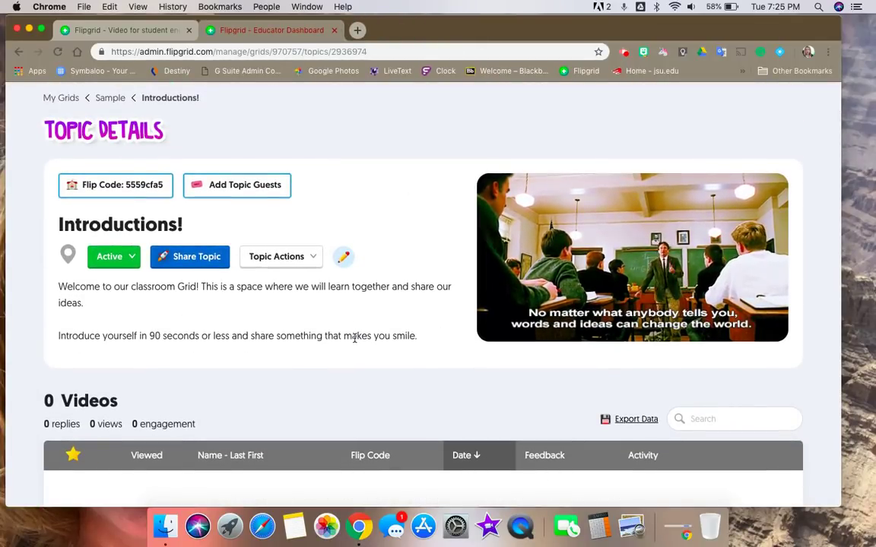
left_click(312, 259)
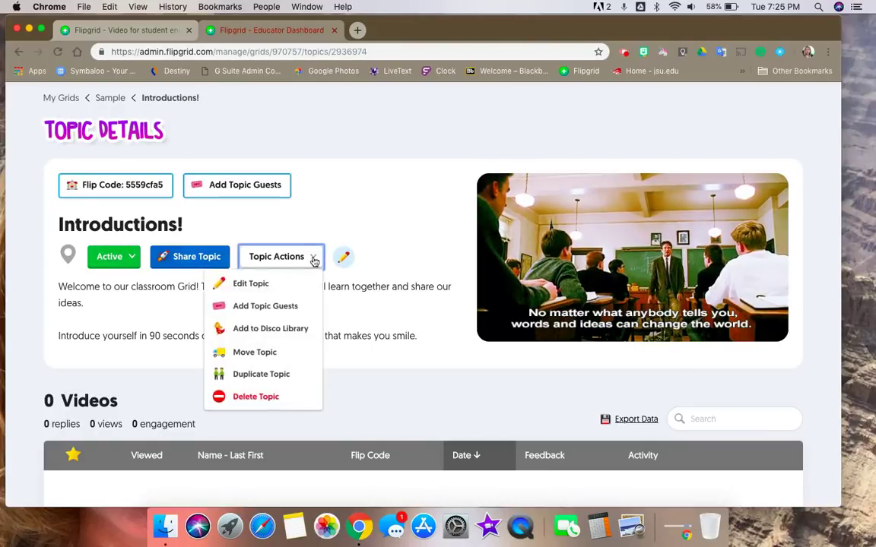
left_click(278, 285)
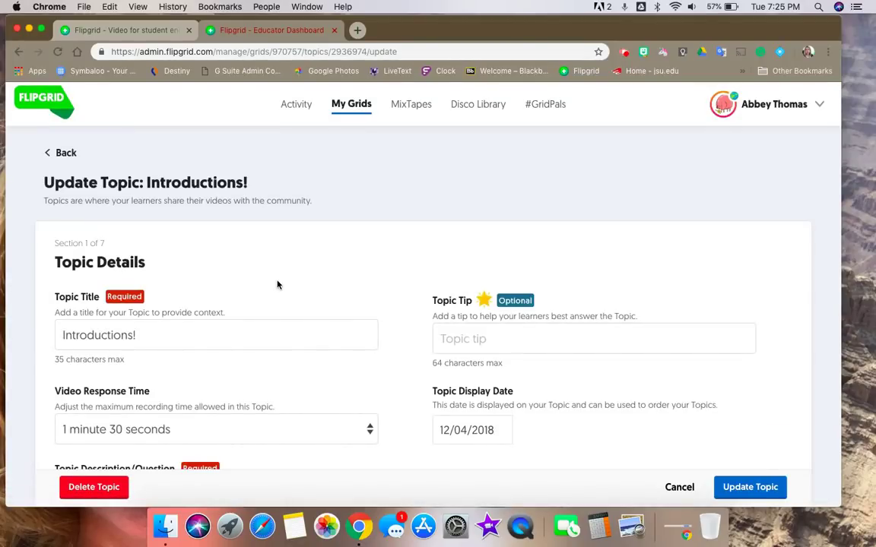
Step: Review the Video Response Time options, leaving it at 1 minute 30 seconds, and the description
scroll(278, 286, "down", 4)
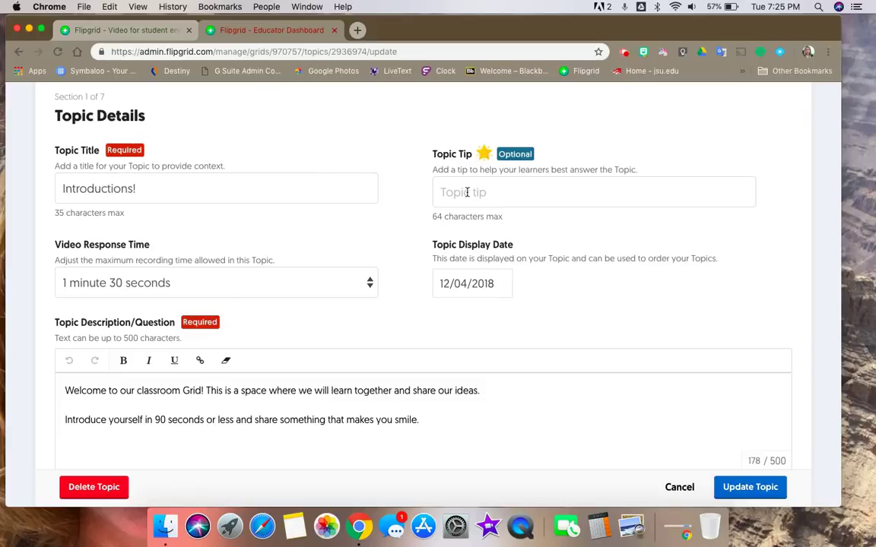
left_click(369, 283)
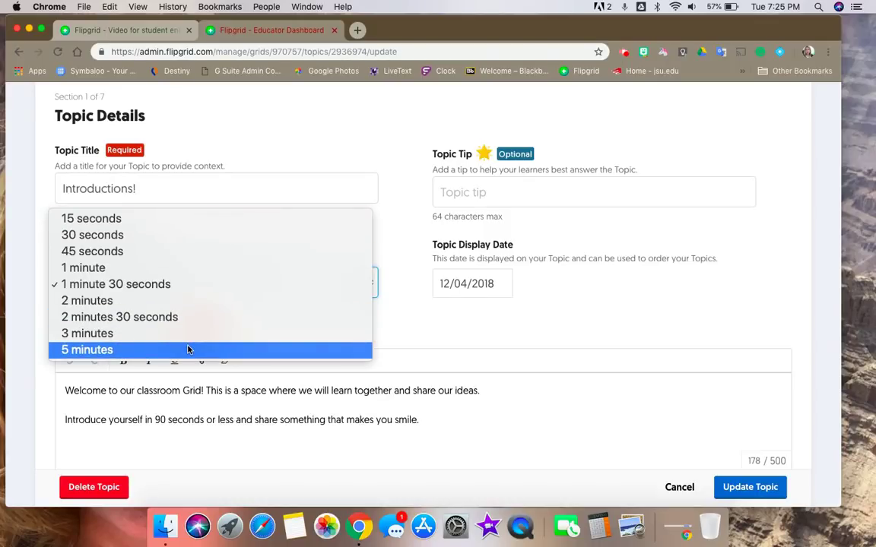
left_click(382, 325)
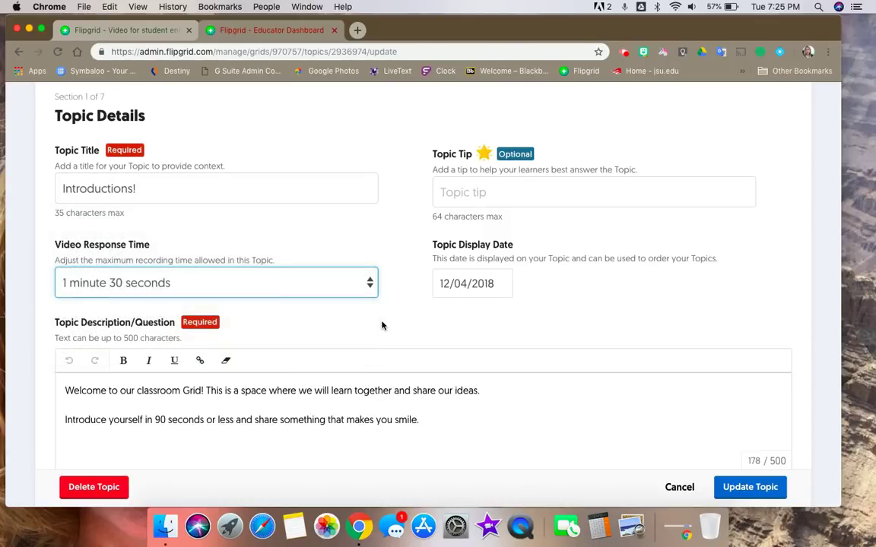
scroll(381, 326, "down", 4)
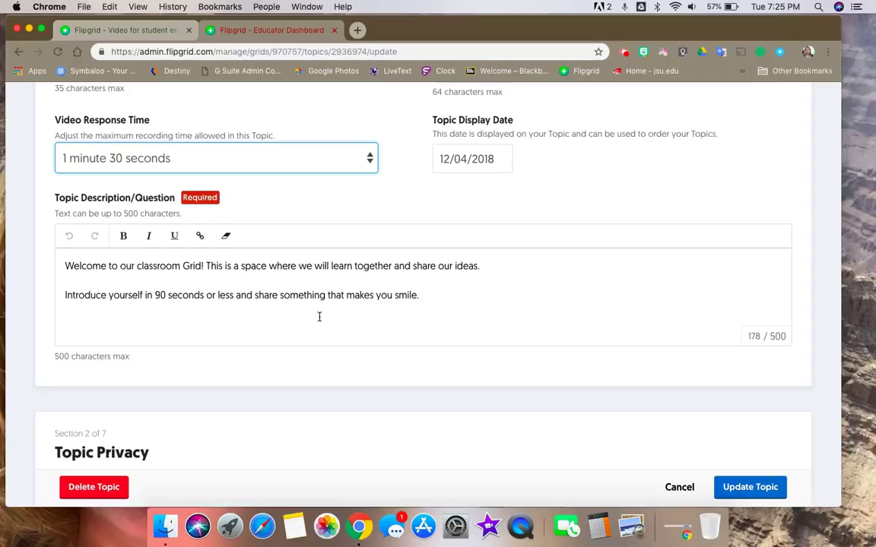
scroll(319, 317, "down", 8)
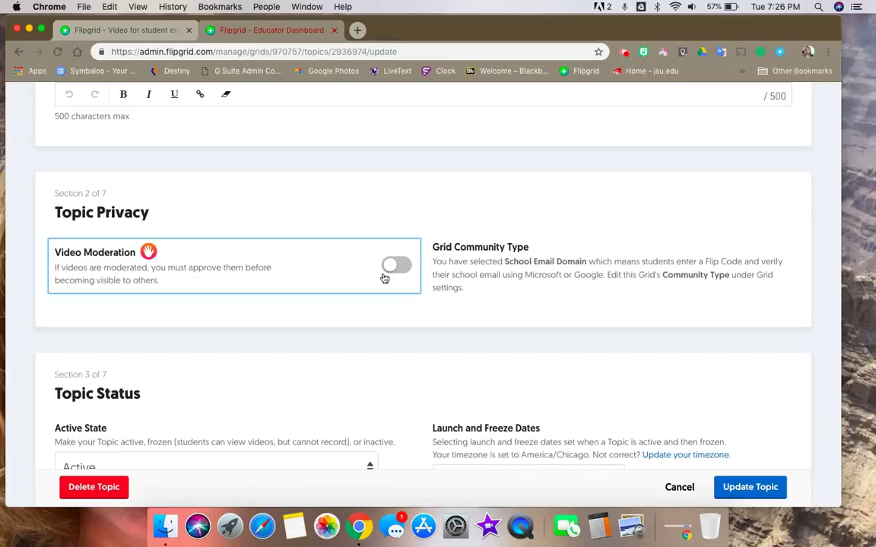
scroll(385, 337, "down", 6)
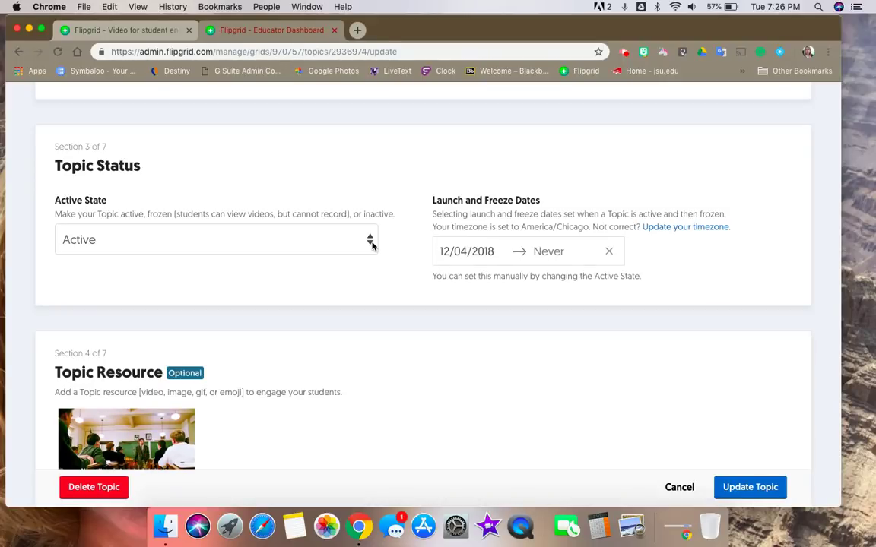
left_click(372, 245)
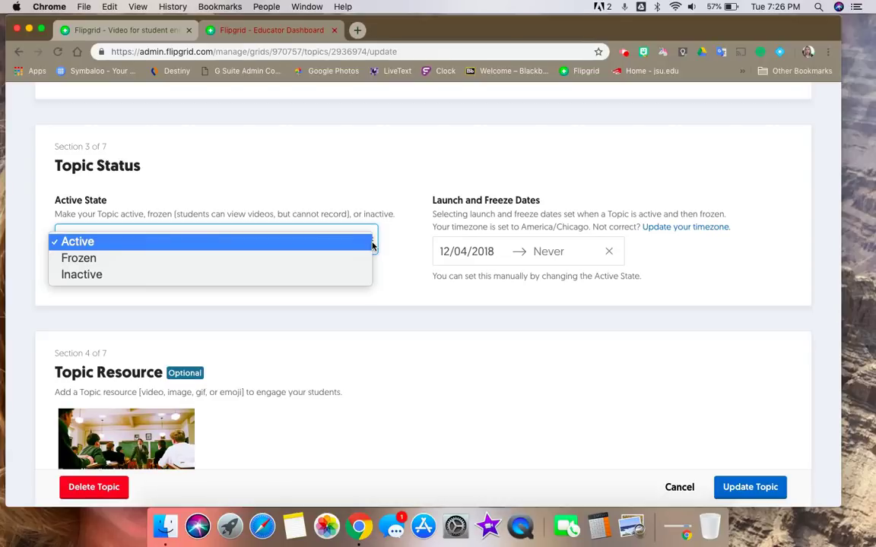
left_click(385, 280)
scroll(385, 280, "down", 5)
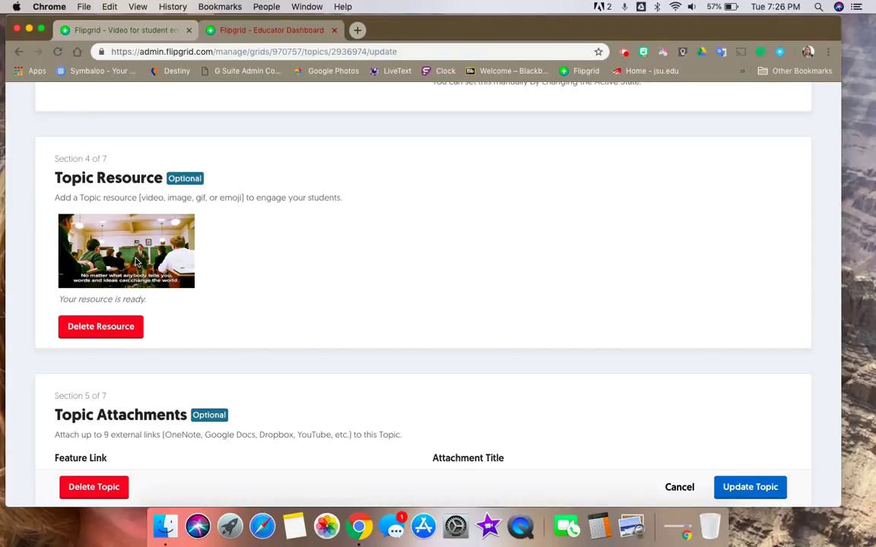
scroll(137, 262, "down", 5)
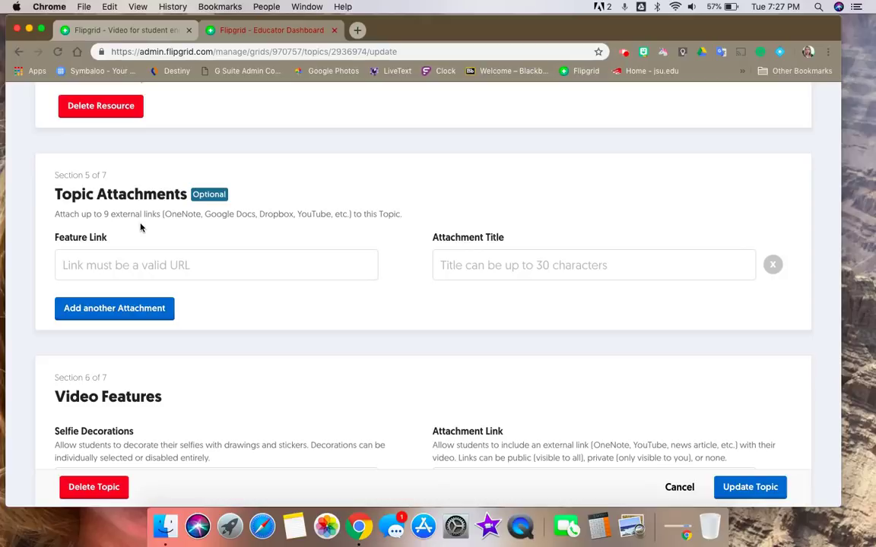
scroll(254, 356, "down", 7)
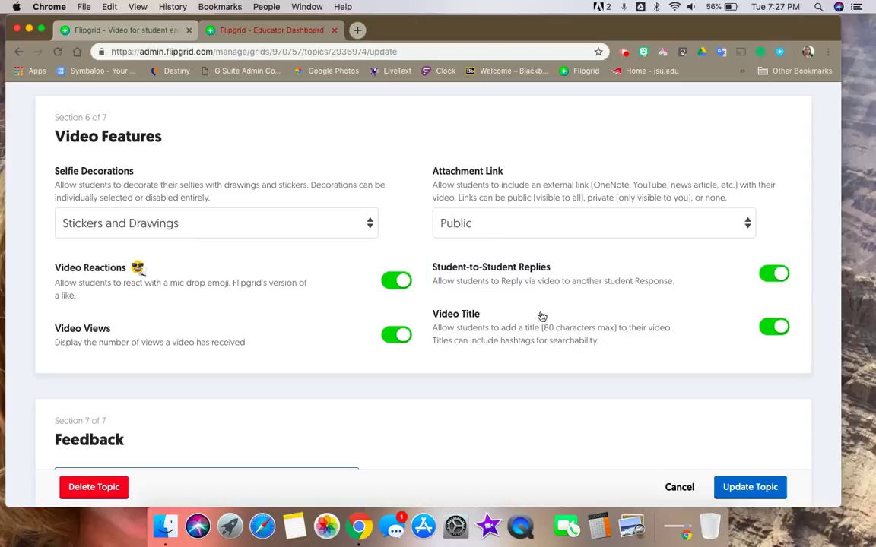
scroll(447, 389, "down", 5)
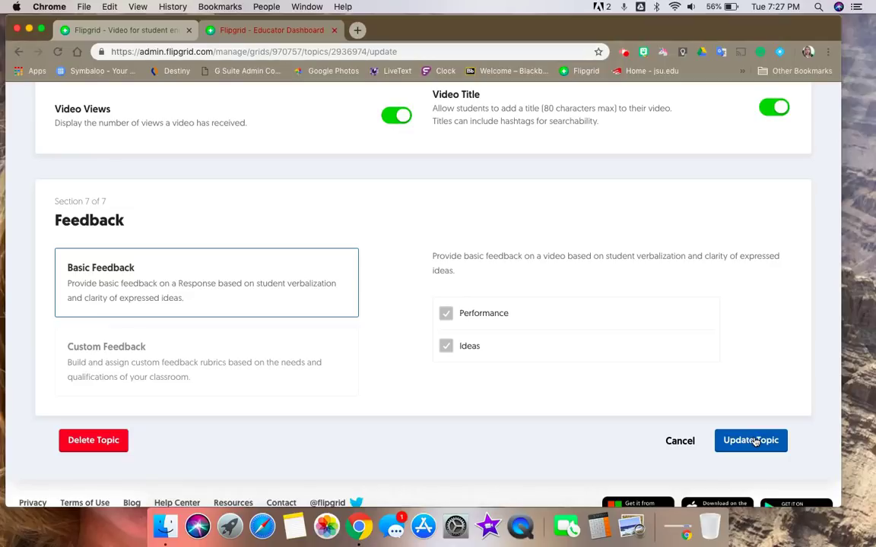
Step: Save the topic with Update Topic, glance at the info.flipgrid.com tab, and return to the dashboard
left_click(751, 441)
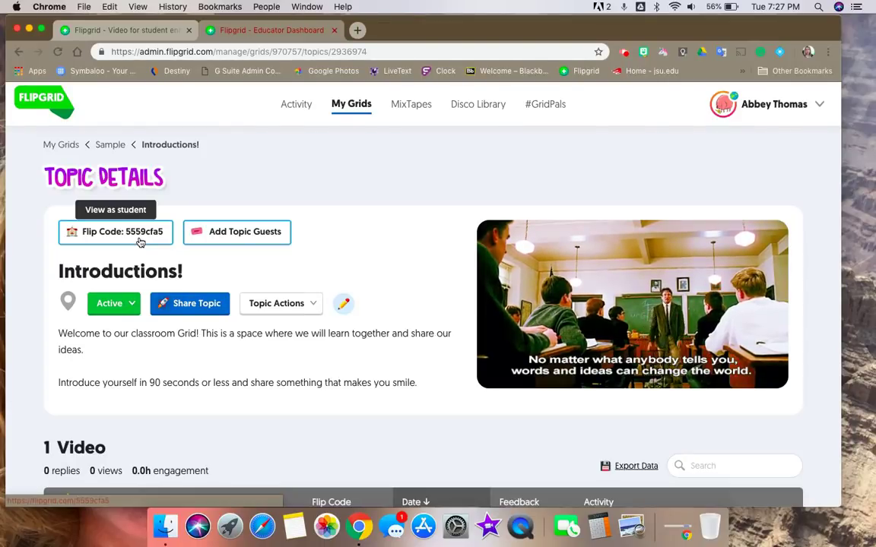
left_click(116, 37)
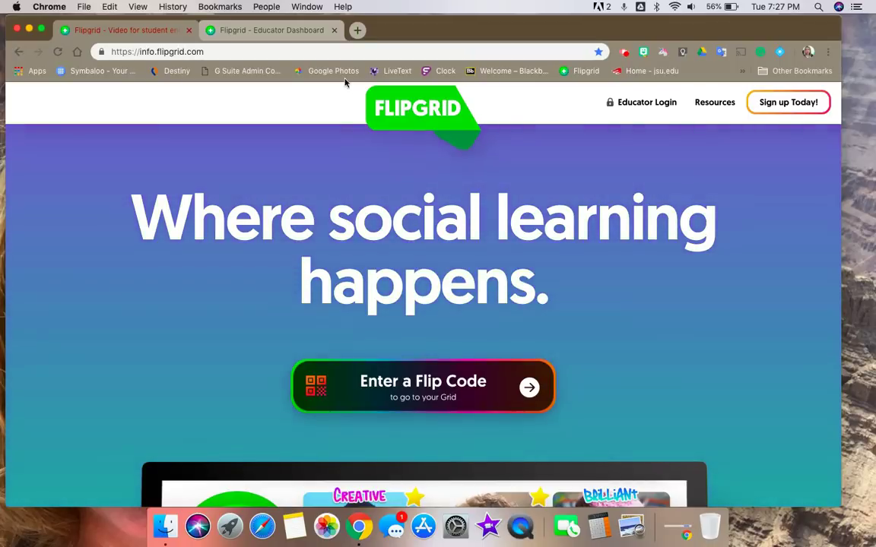
left_click(277, 30)
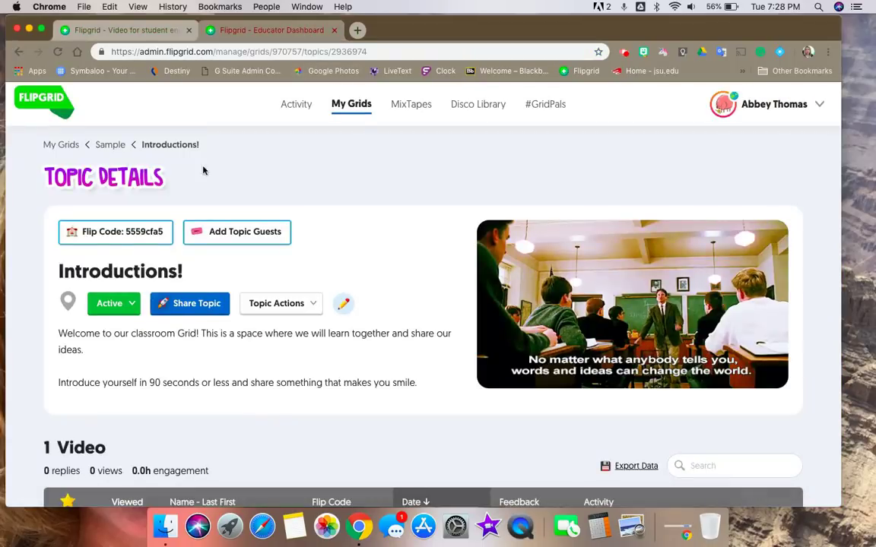
left_click(207, 313)
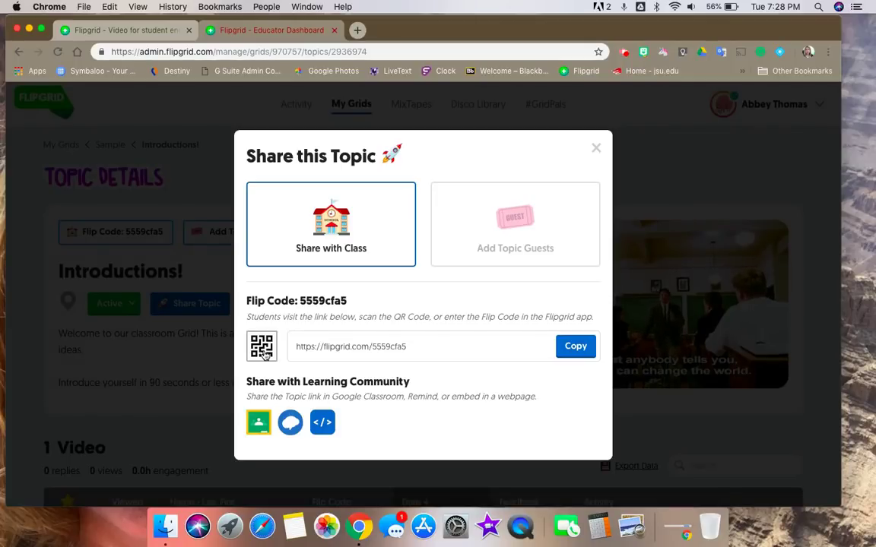
left_click(596, 147)
scroll(596, 143, "down", 2)
scroll(359, 234, "up", 2)
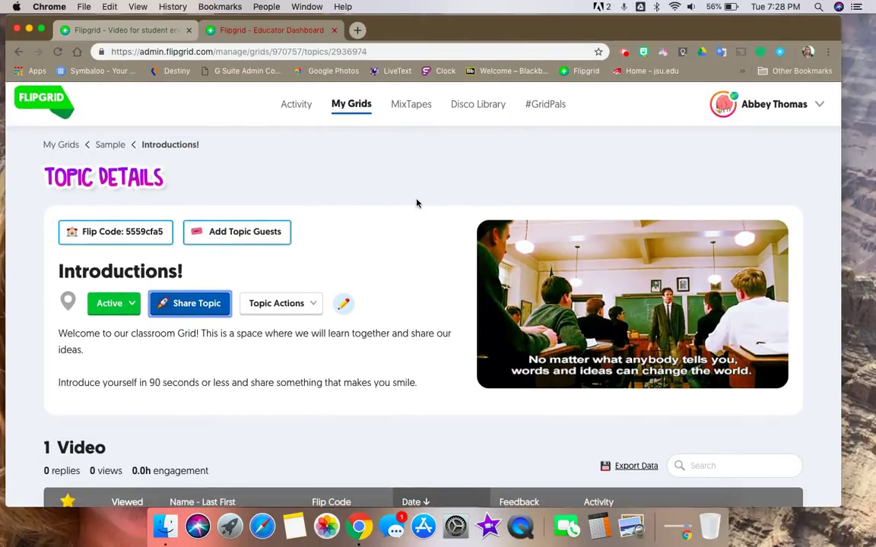
Step: Go to MixTapes and scroll through the 2nd Grade Read Aloud MixTape's 30 student videos
left_click(417, 112)
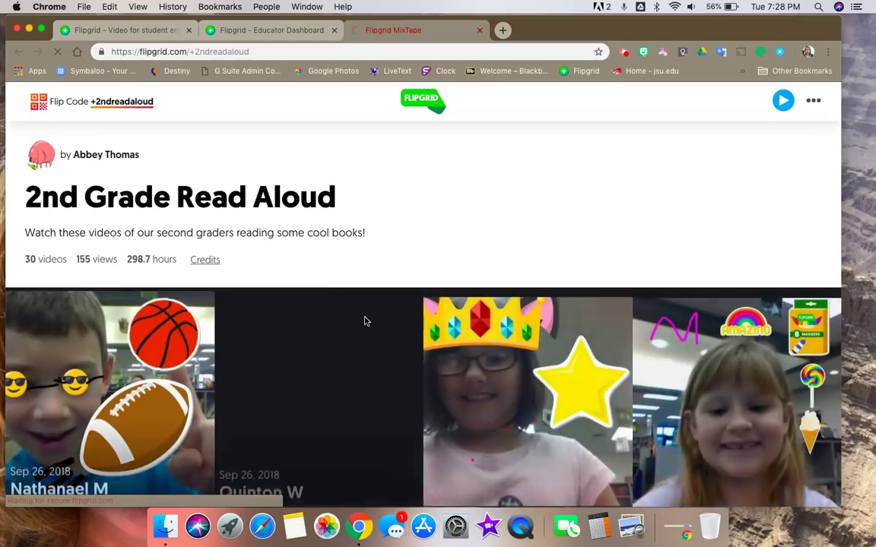
scroll(355, 369, "down", 5)
scroll(355, 369, "down", 15)
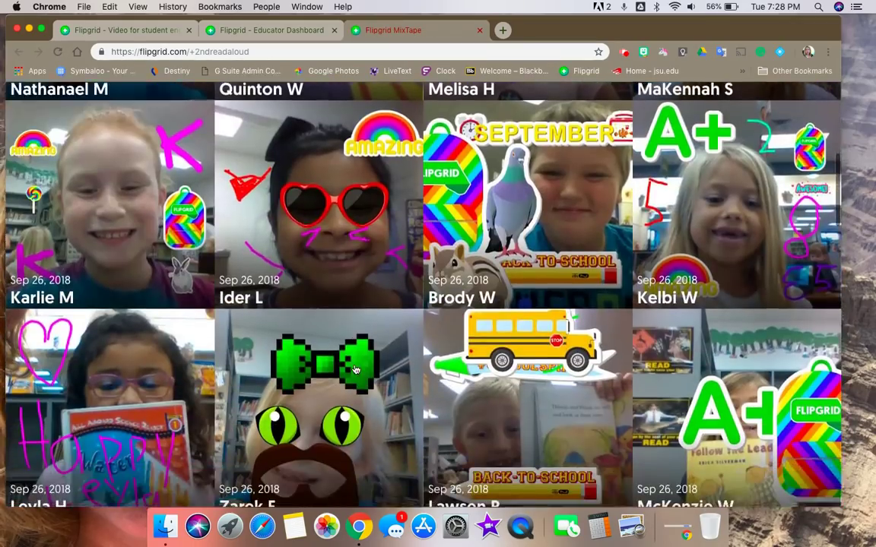
scroll(356, 370, "down", 15)
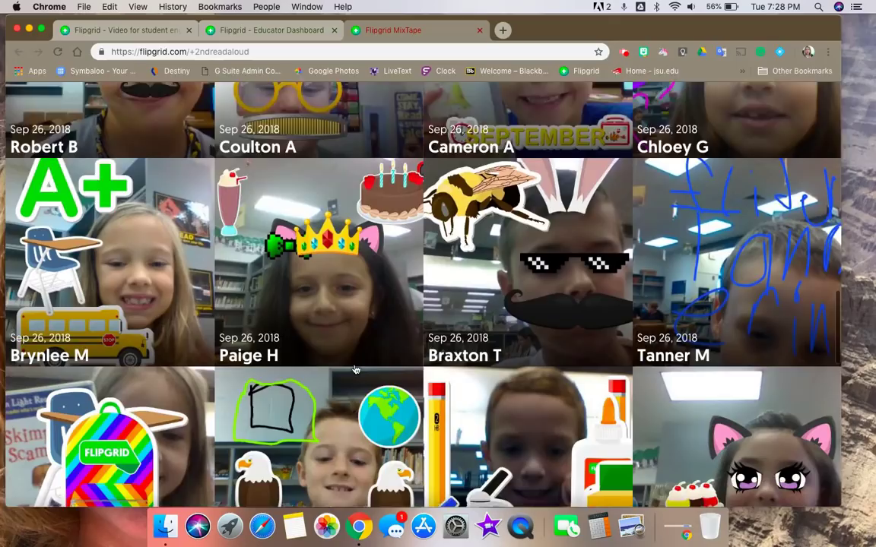
scroll(355, 370, "up", 4)
scroll(355, 369, "up", 20)
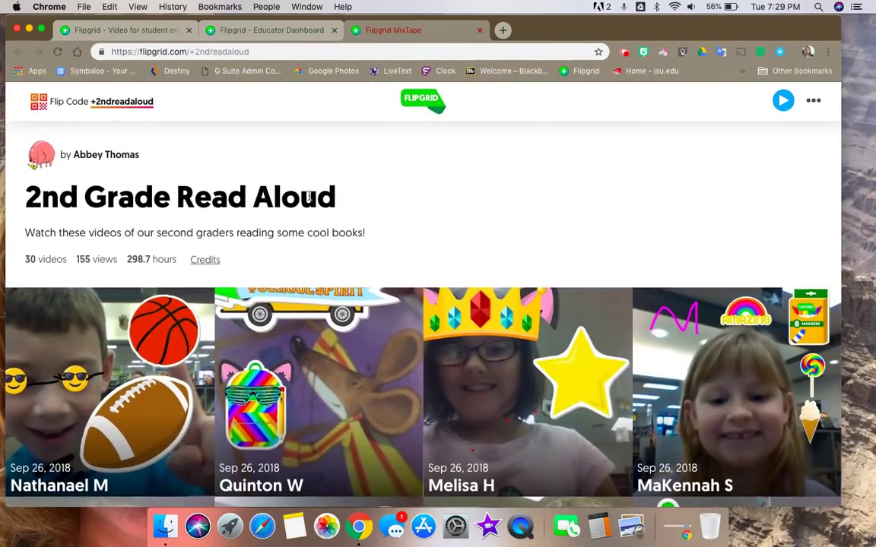
Step: Close the MixTape tab and browse the Disco Library's table of 5087 topic templates
left_click(481, 32)
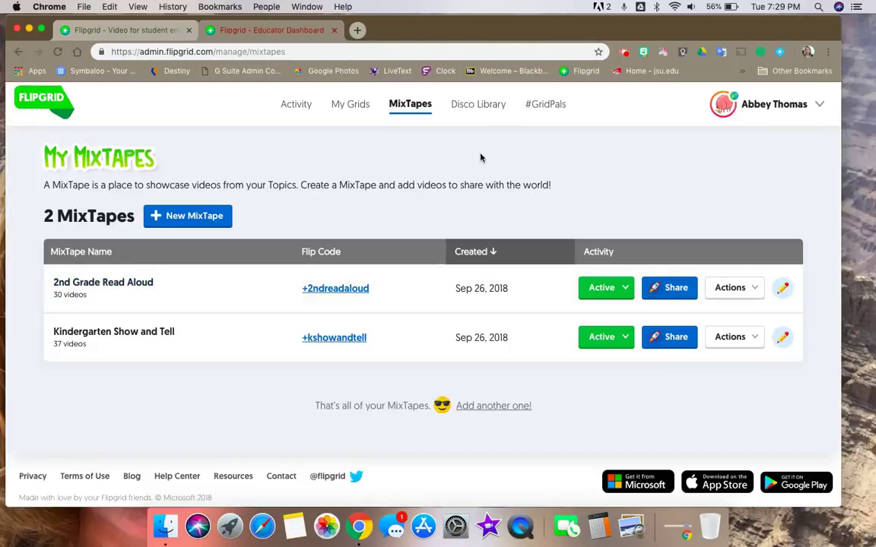
left_click(472, 107)
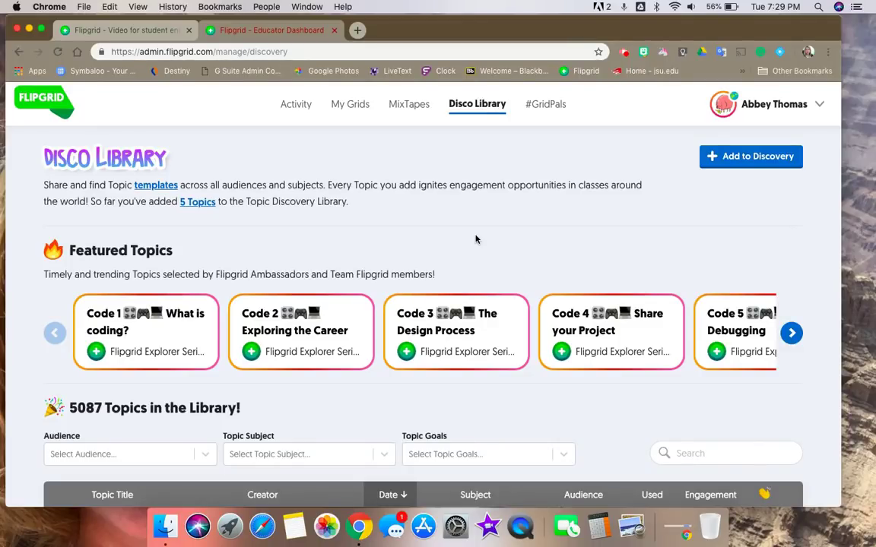
scroll(476, 240, "down", 5)
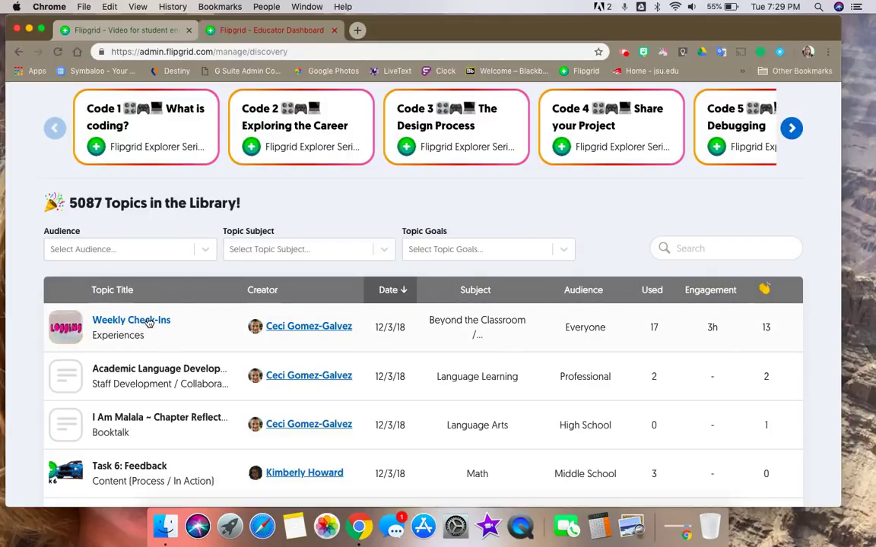
scroll(150, 322, "up", 5)
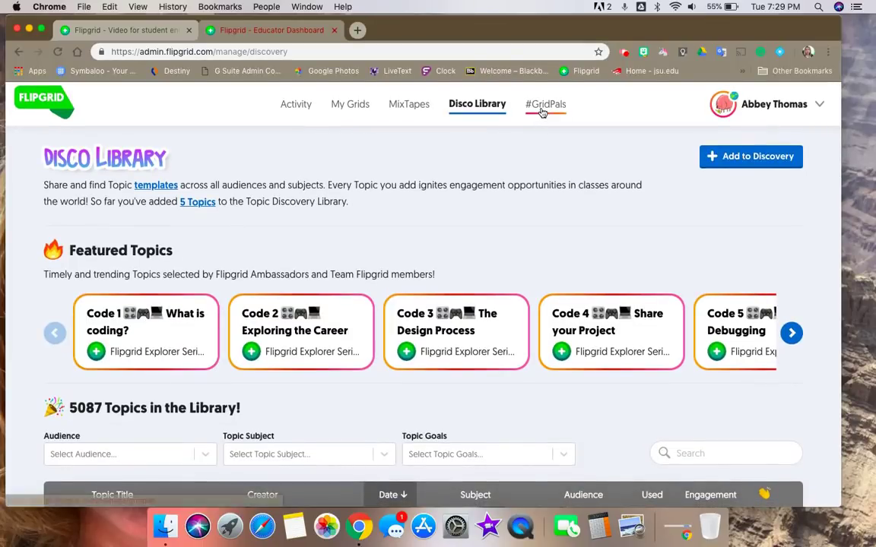
Step: Open the #GridPals map, select an educator's marker, and scroll through the GridPals directory table
left_click(542, 111)
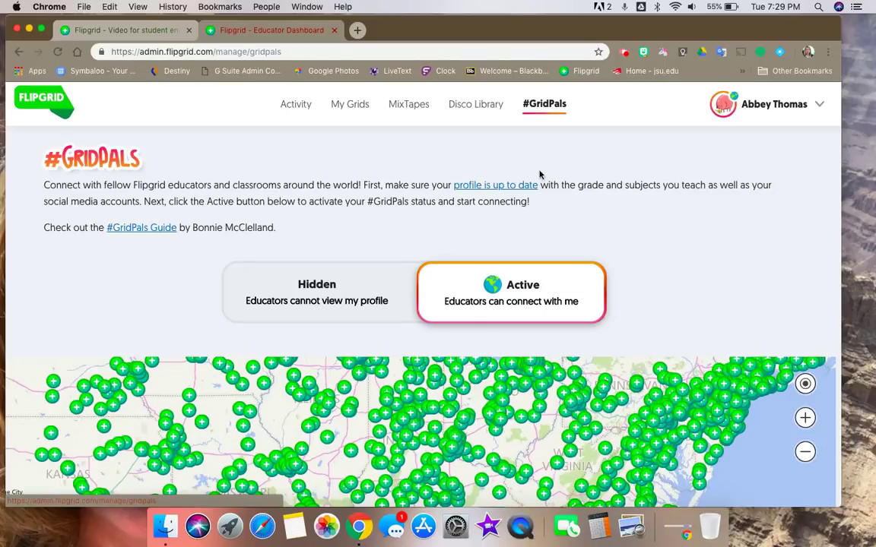
left_click(567, 380)
scroll(590, 400, "down", 2)
scroll(590, 400, "down", 2)
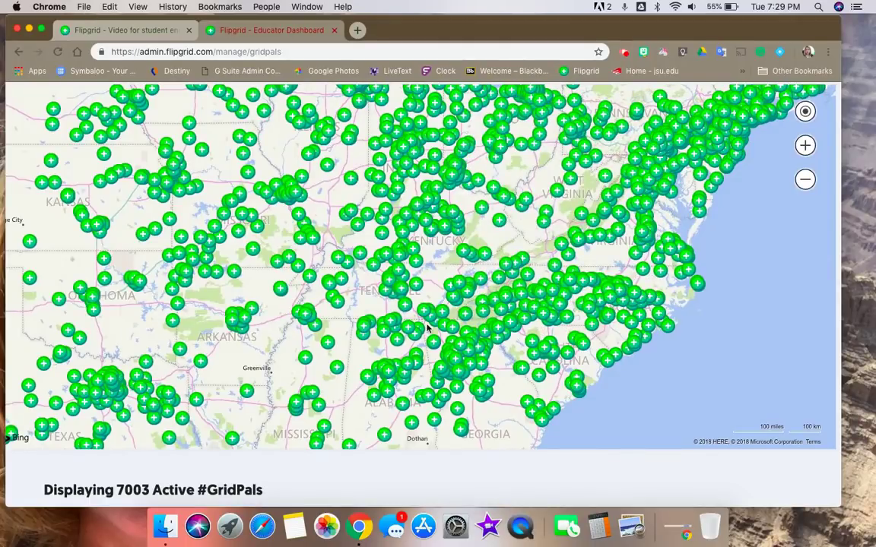
mouse_move(421, 333)
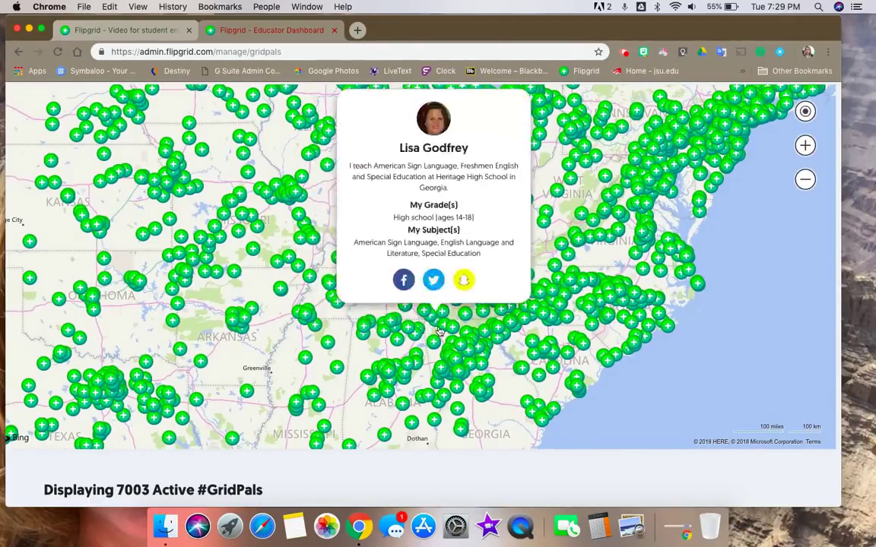
scroll(467, 367, "down", 3)
scroll(467, 367, "down", 2)
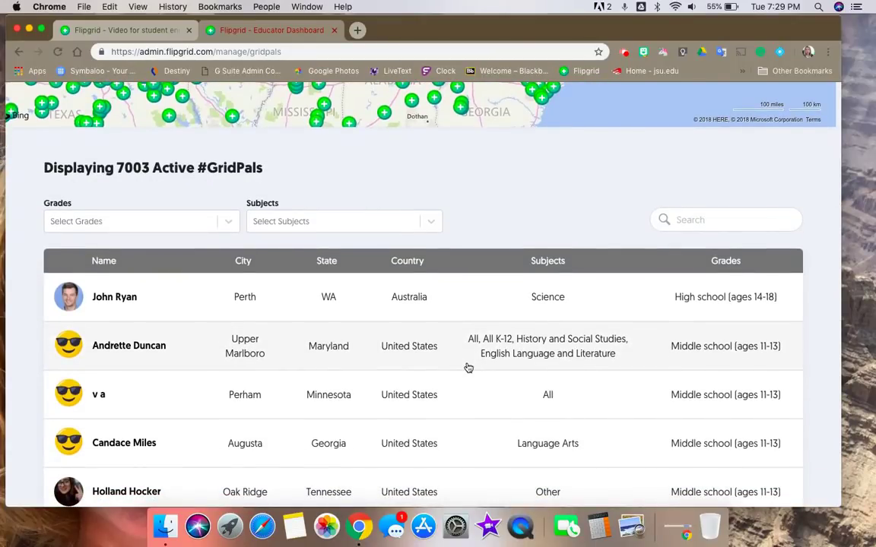
scroll(469, 368, "up", 8)
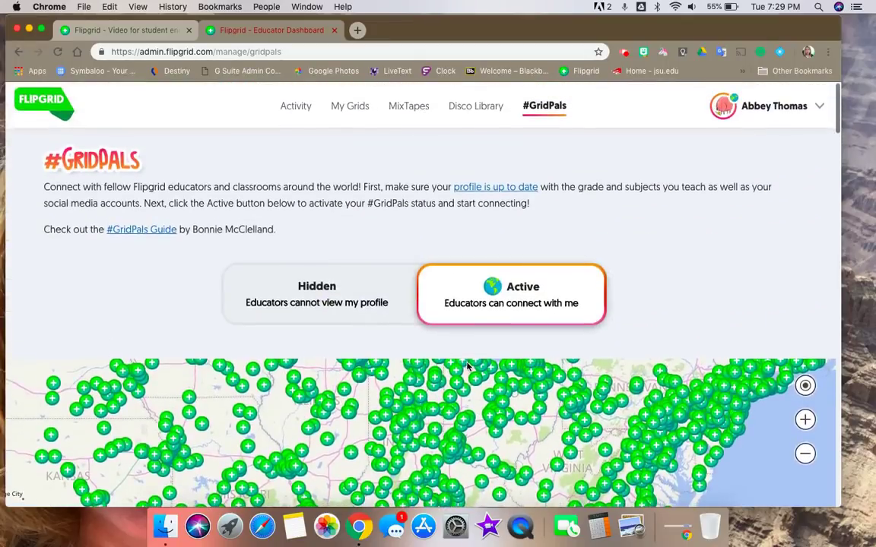
mouse_move(515, 238)
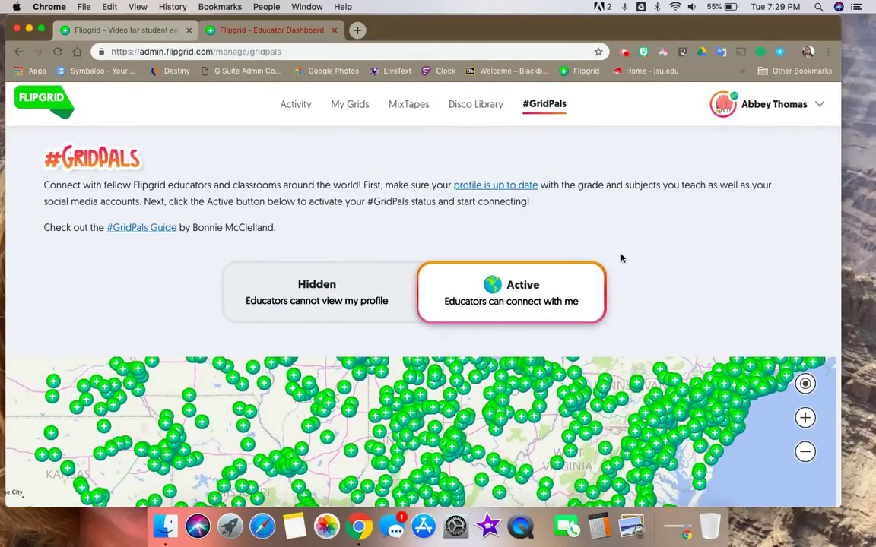
left_click(356, 109)
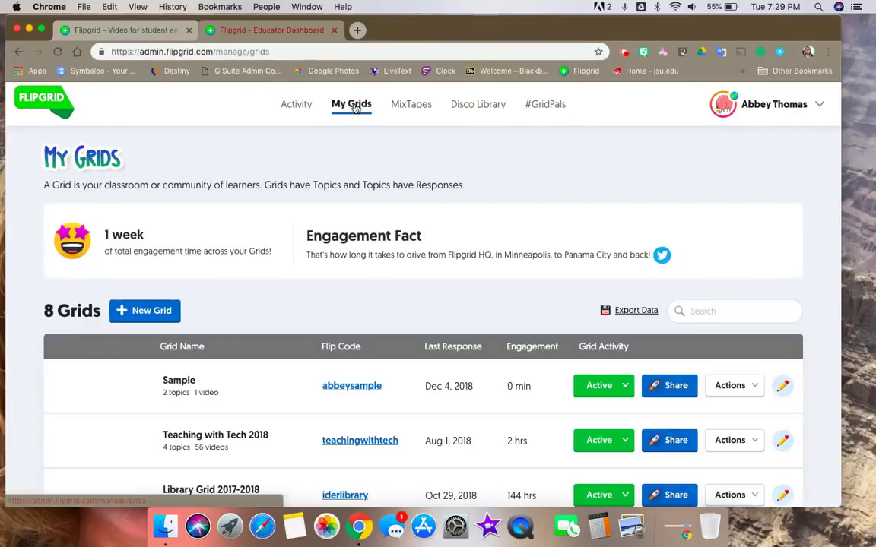